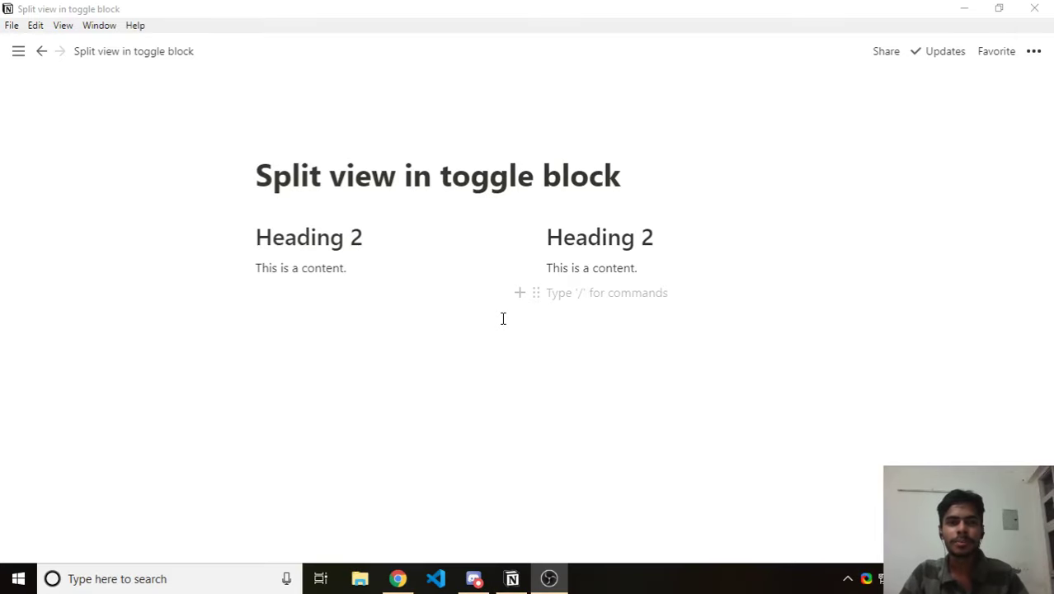
# - Add a blank line in the left column and a 'Paper' bullet under the right column's text
pyautogui.click(394, 355)
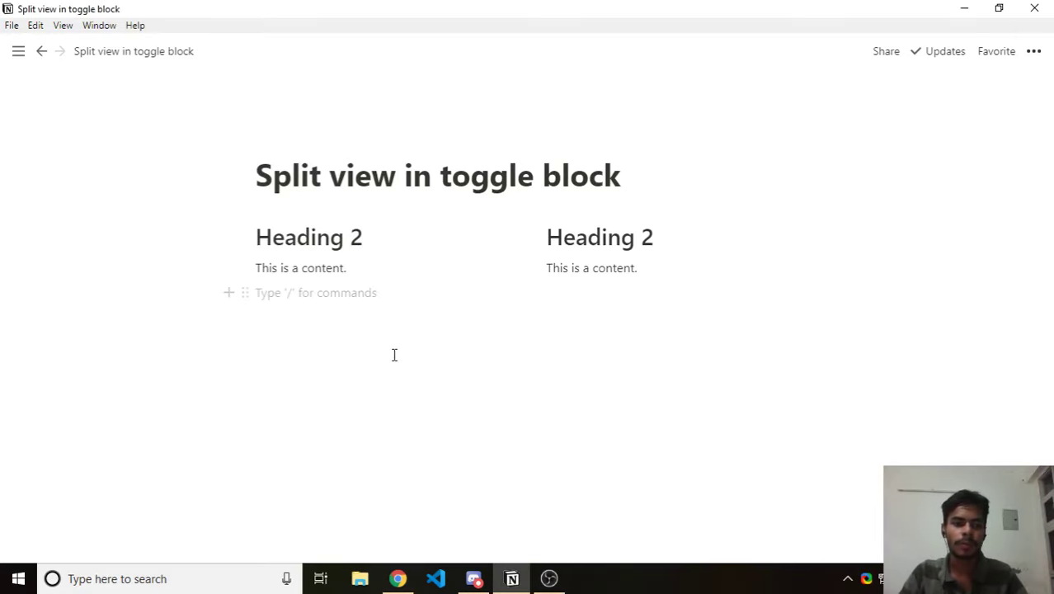
pyautogui.moveTo(600, 237)
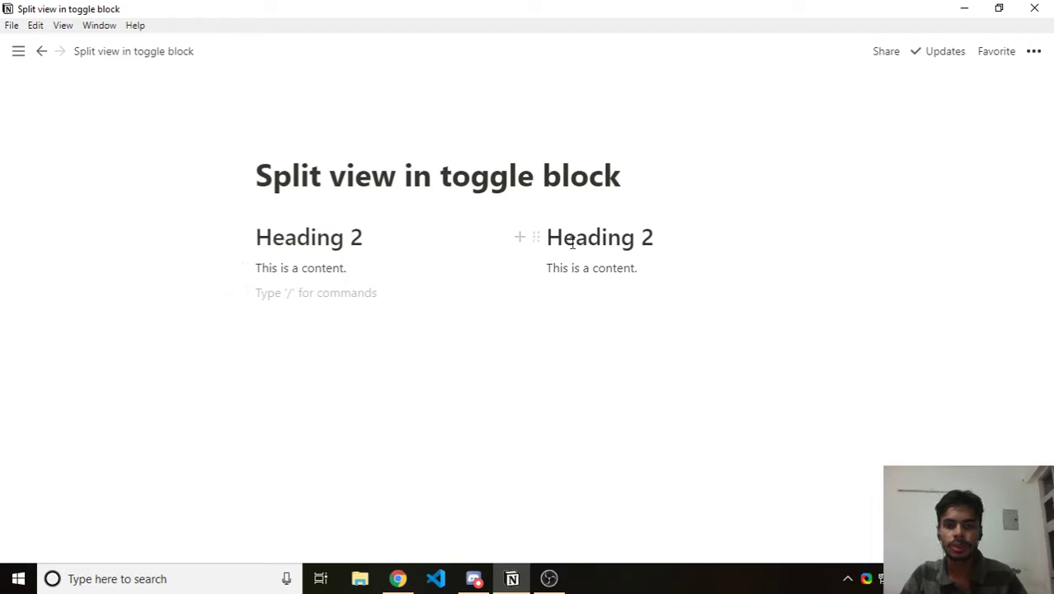
pyautogui.click(444, 327)
pyautogui.press('Return')
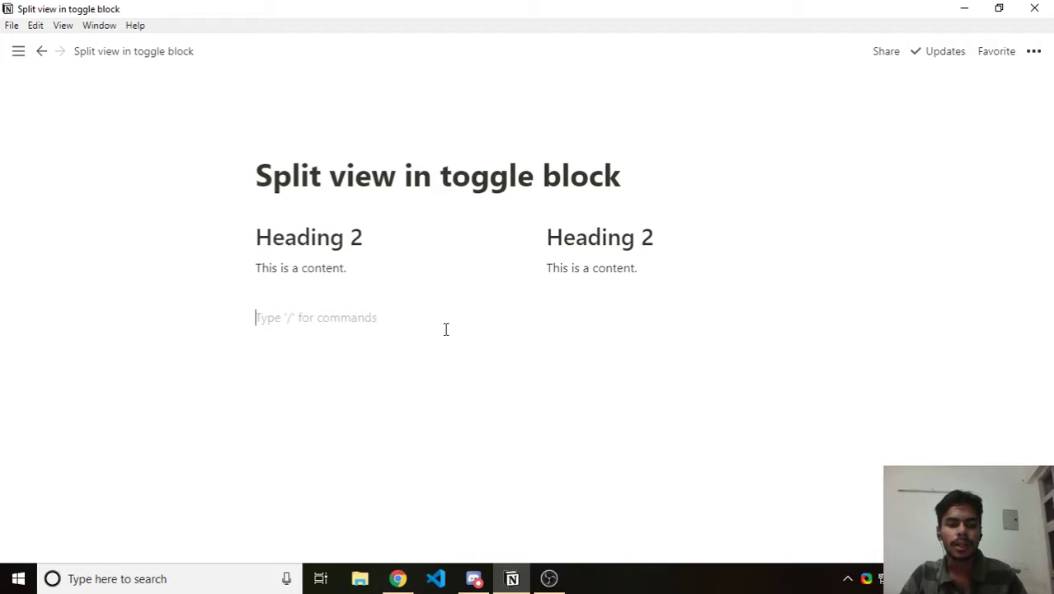
pyautogui.click(597, 285)
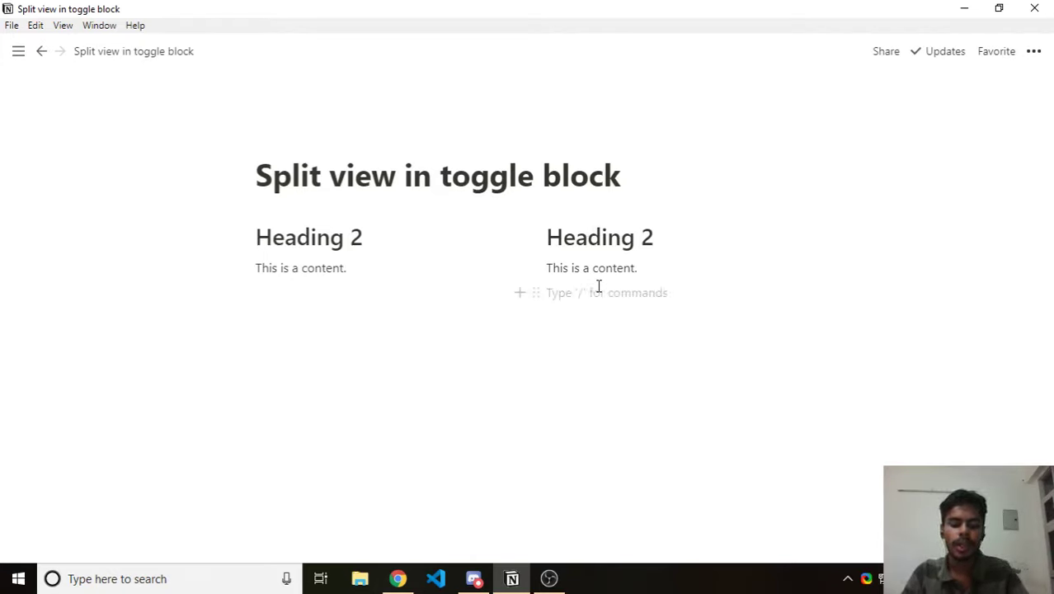
pyautogui.write('- ')
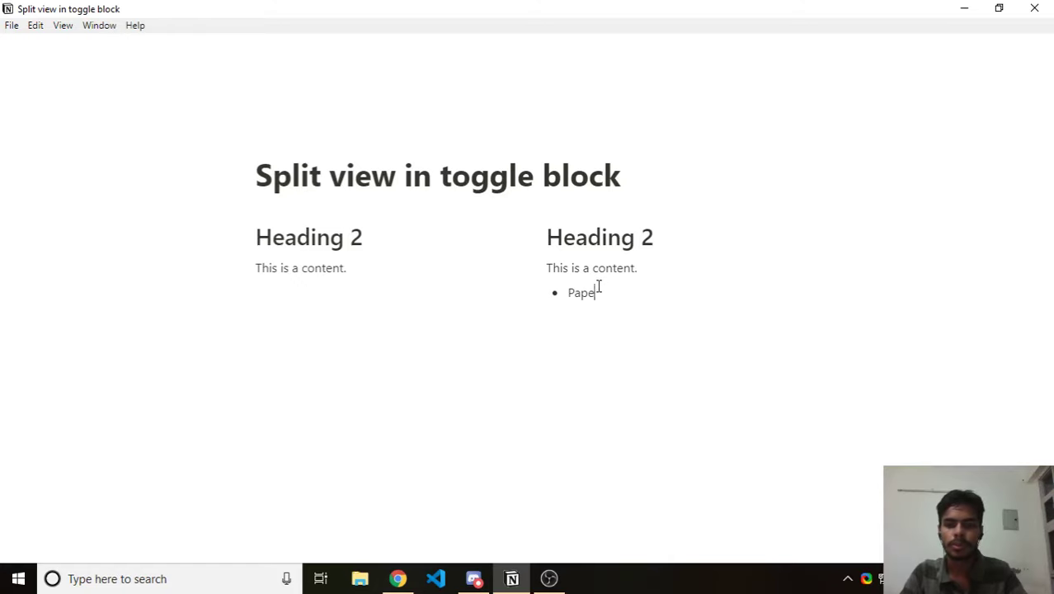
pyautogui.write('r')
# - Add a 'Pen' bullet under the left column's text, followed by blank lines below
pyautogui.click(282, 294)
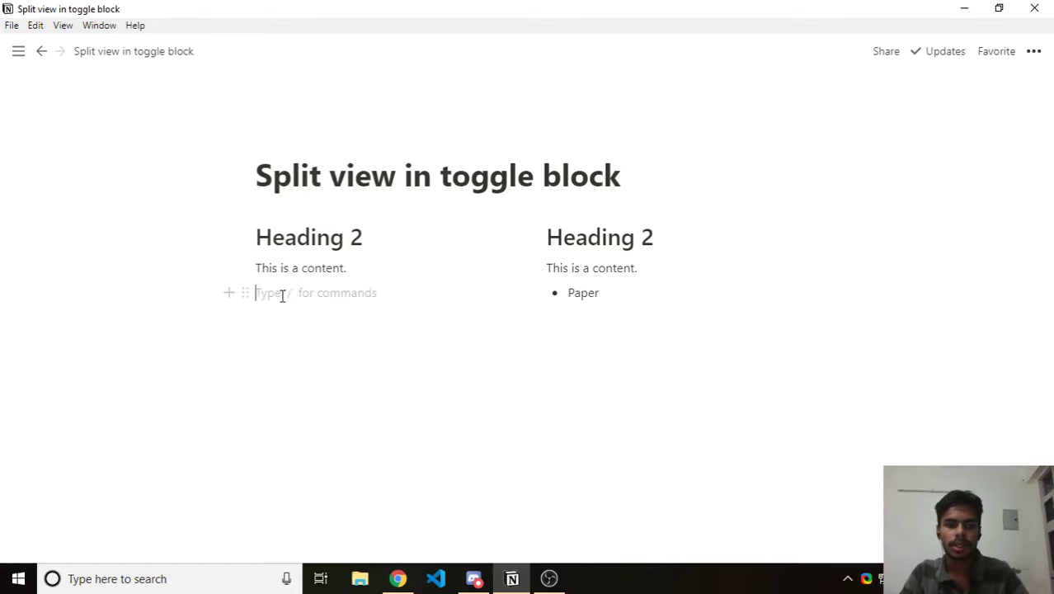
pyautogui.write('-')
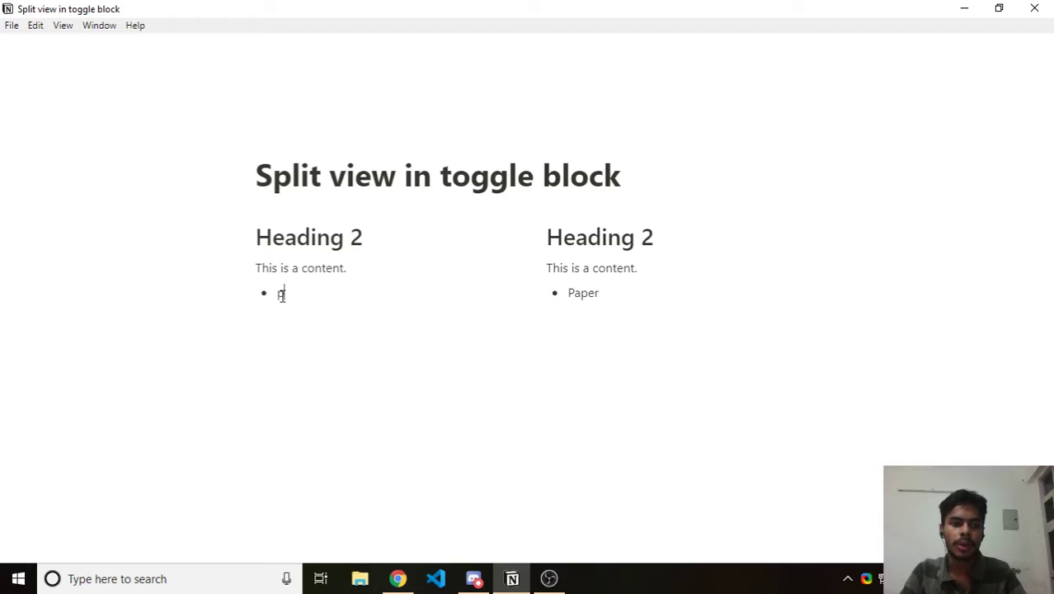
pyautogui.click(363, 378)
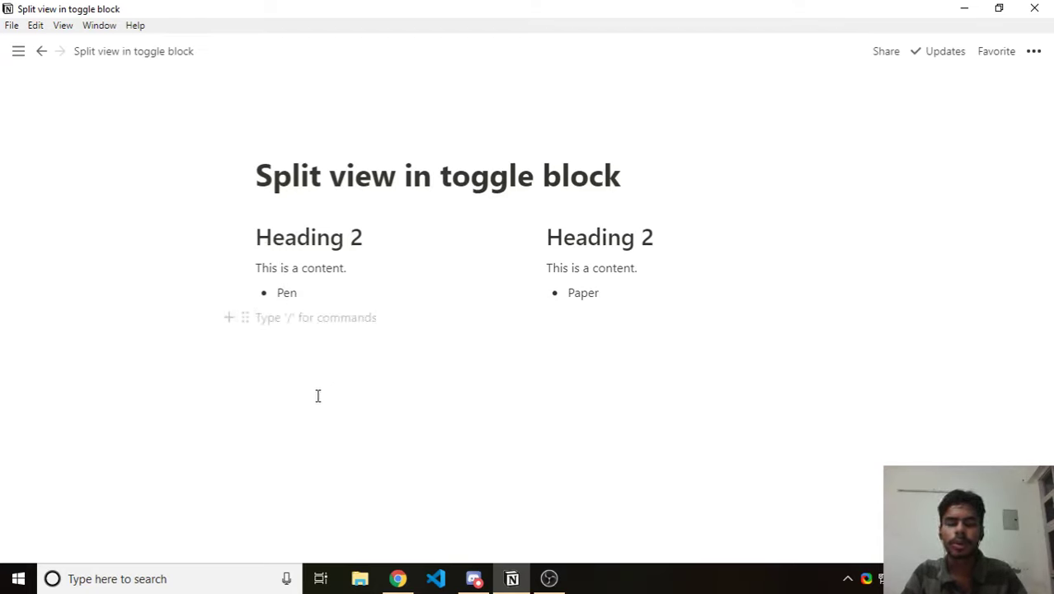
pyautogui.press('Return')
pyautogui.press('Return')
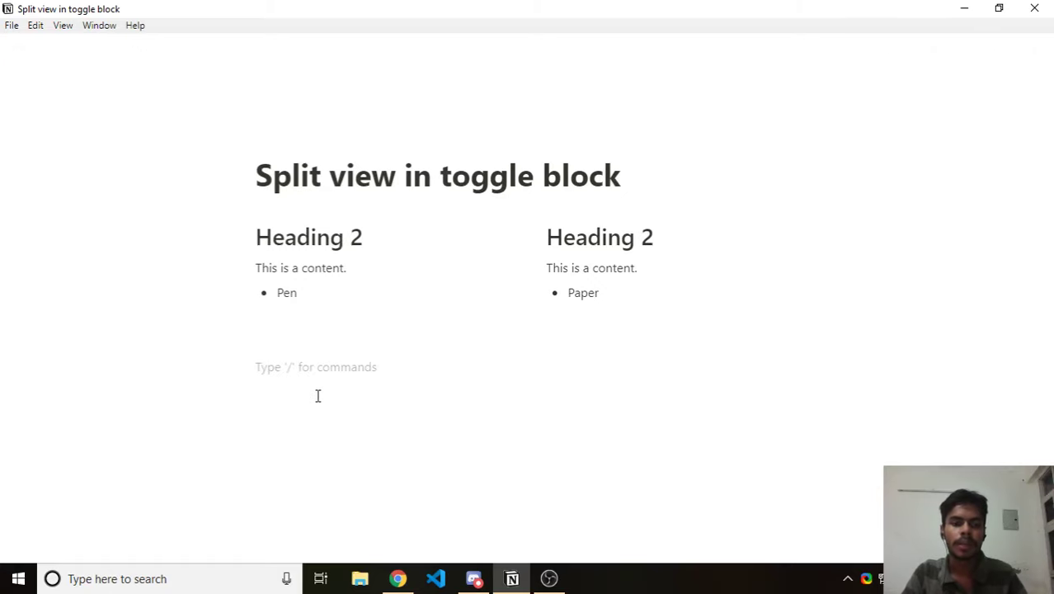
# - Create a toggle block titled 'Toggle' below the two columns
pyautogui.write('/')
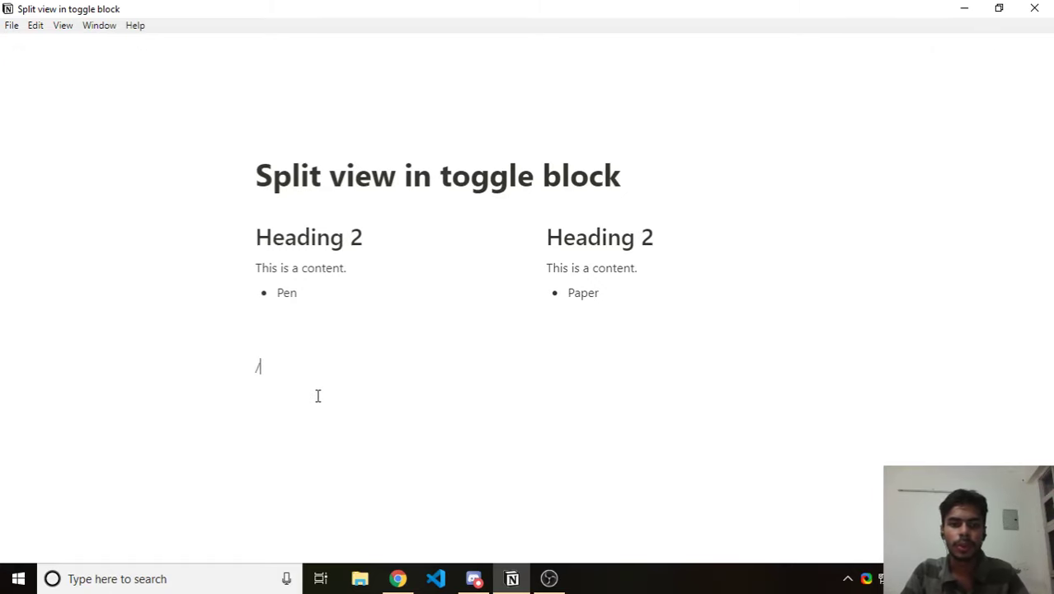
pyautogui.press('BackSpace')
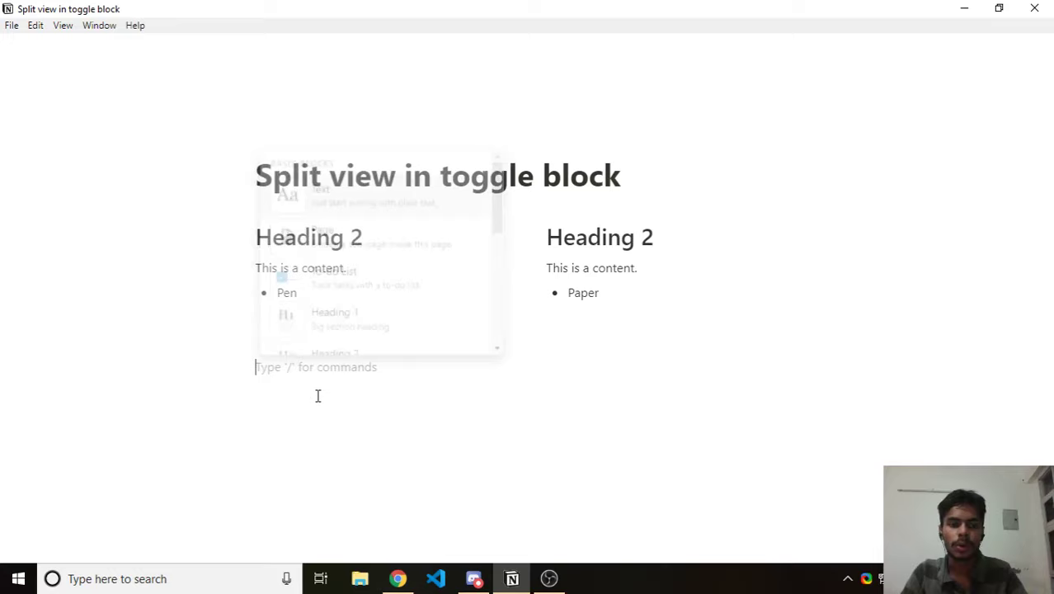
pyautogui.write('>')
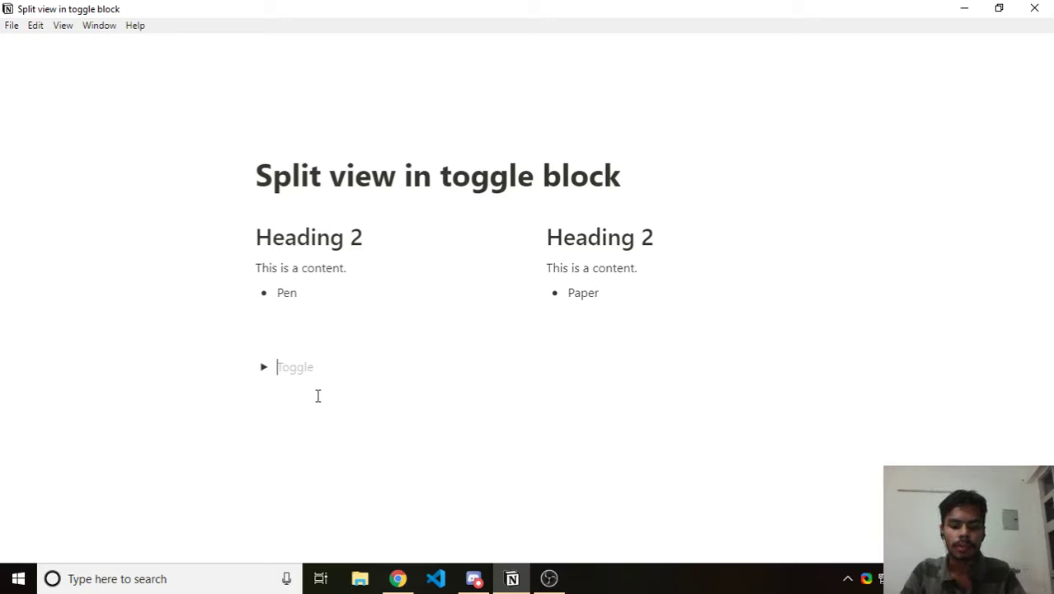
pyautogui.write('Toggle')
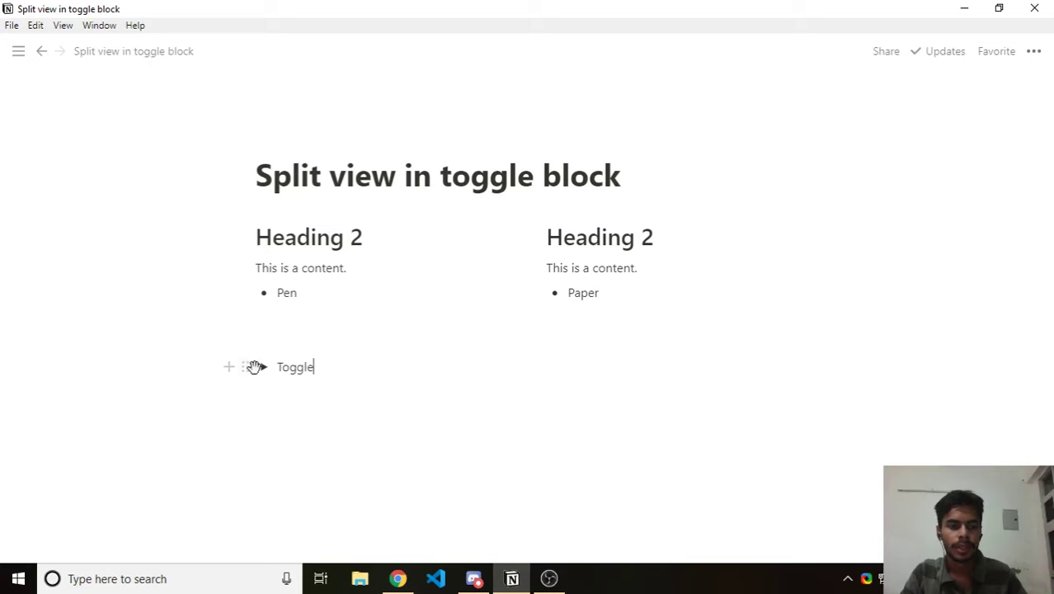
# - Expand the Toggle and put the cursor on its empty inner line
pyautogui.click(262, 368)
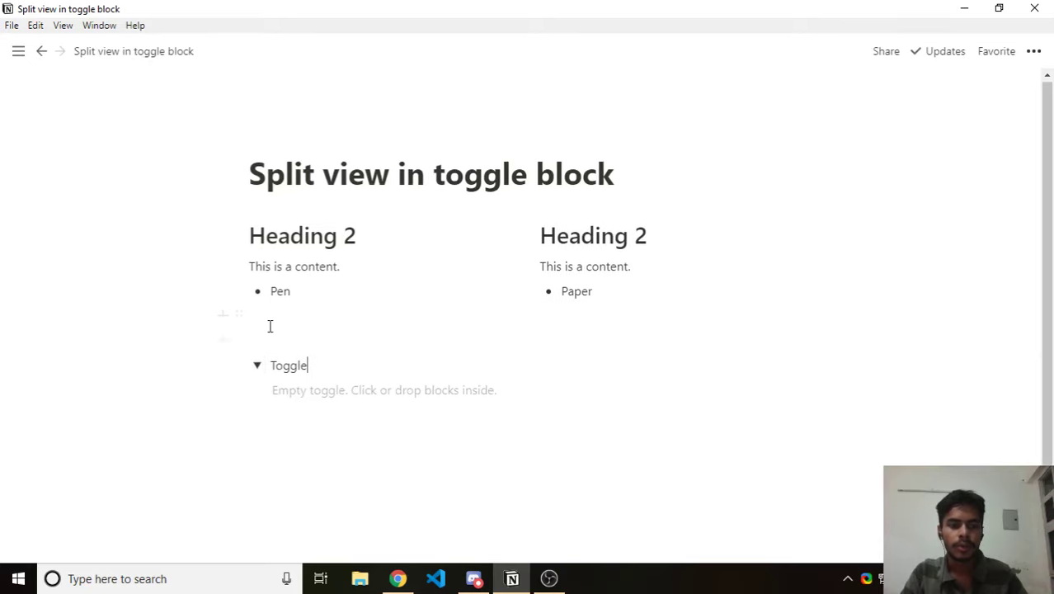
pyautogui.click(302, 384)
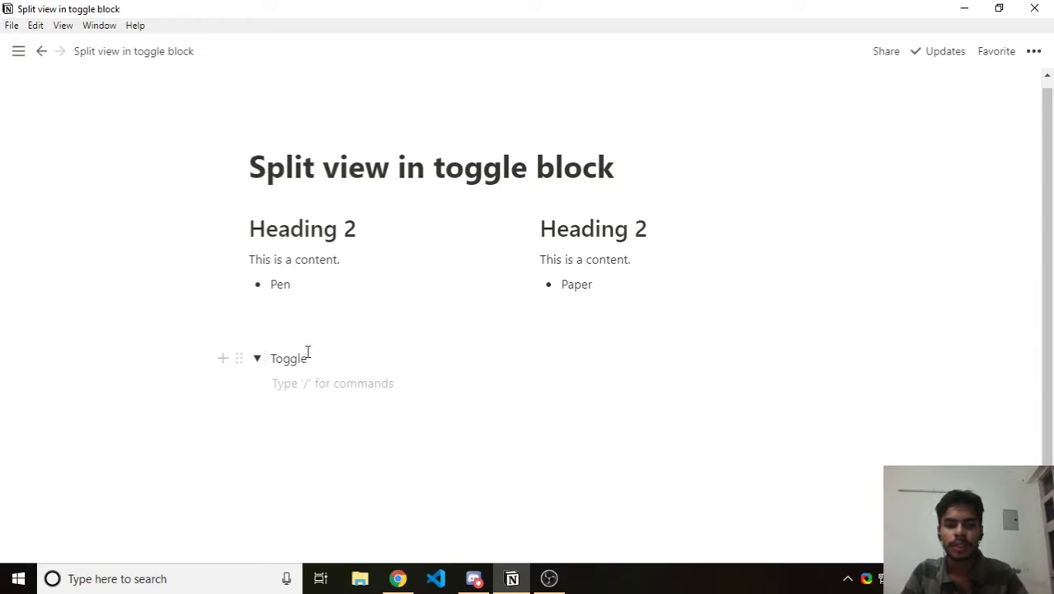
pyautogui.click(256, 361)
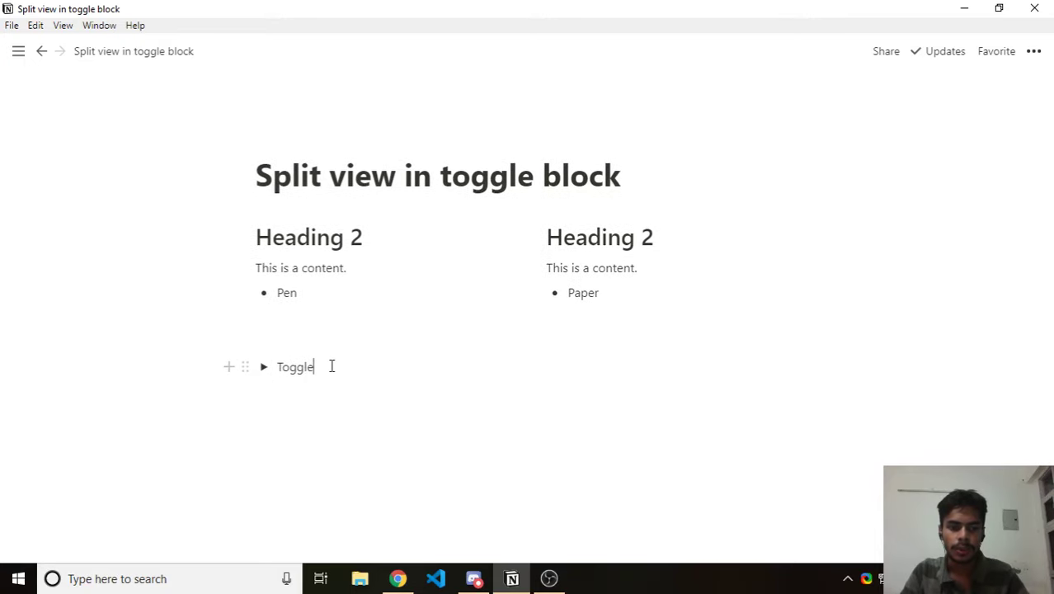
pyautogui.click(262, 368)
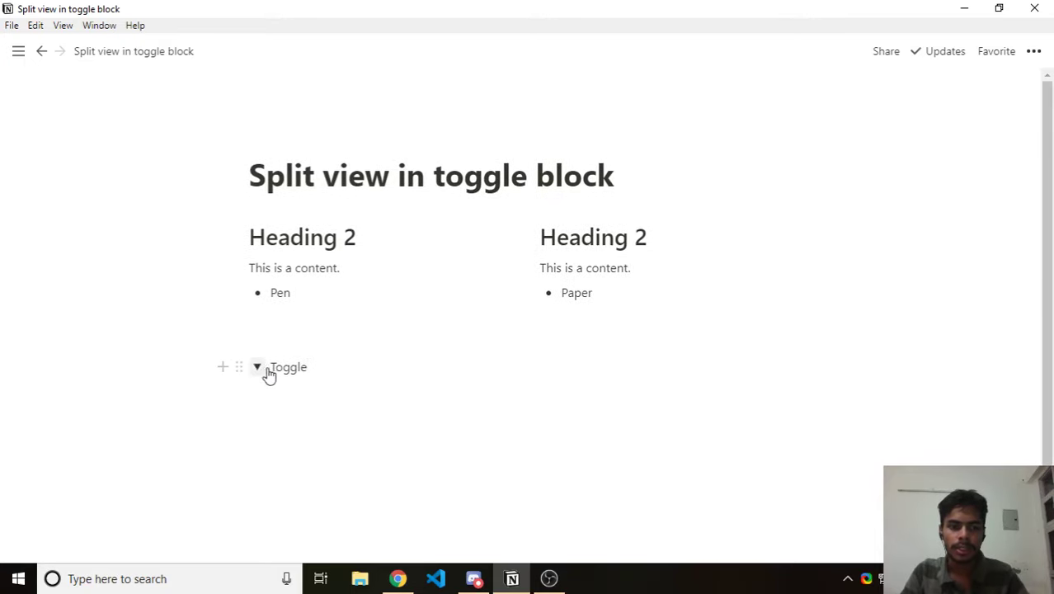
pyautogui.click(306, 384)
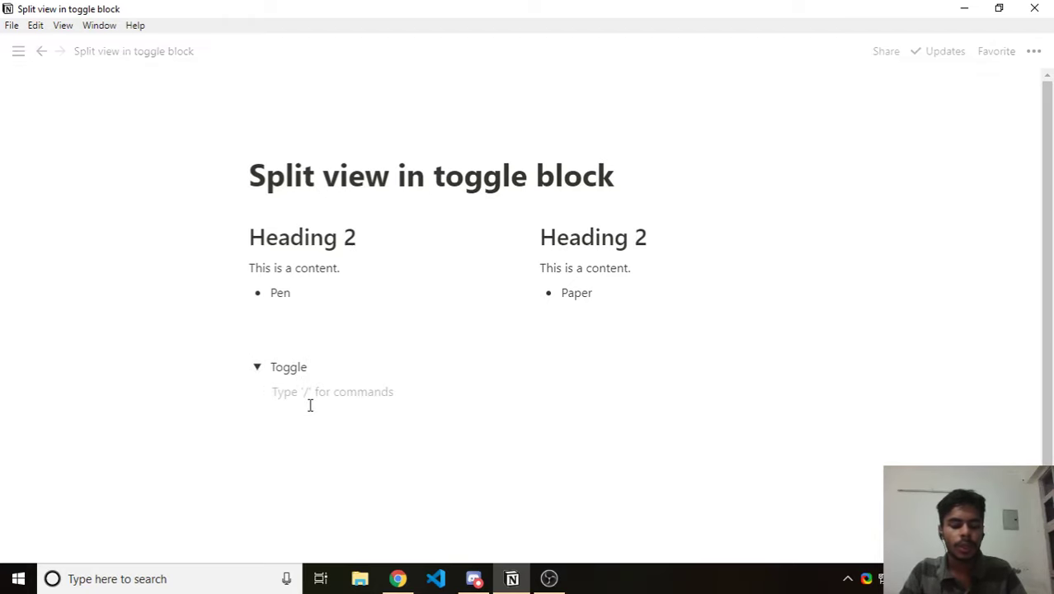
# - Inside the toggle, add heading 'This is a heading' and paragraph 'This is a paragraph.'
pyautogui.write('# ')
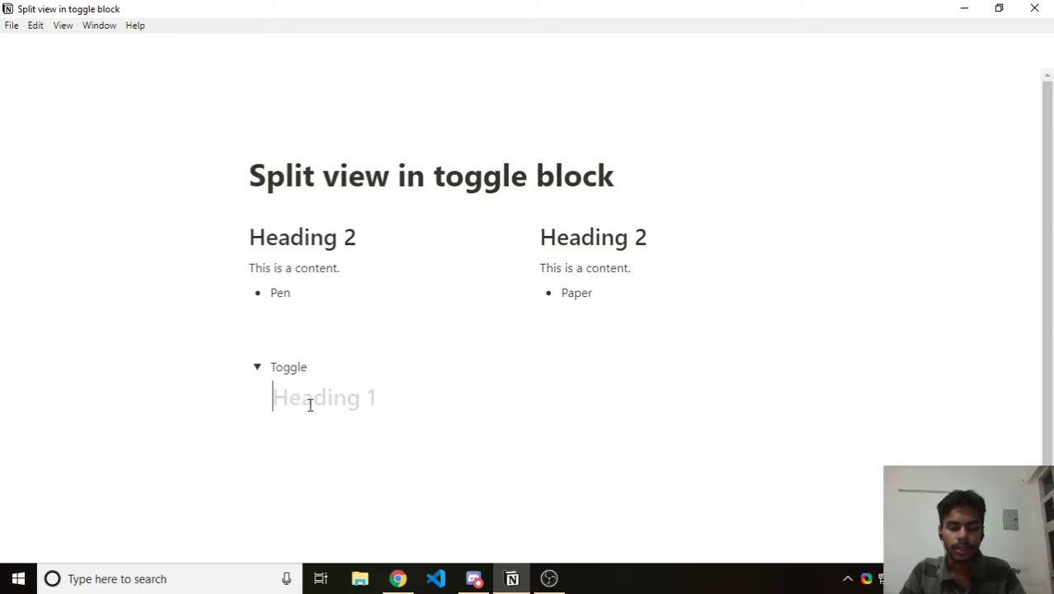
pyautogui.write('This is a hie')
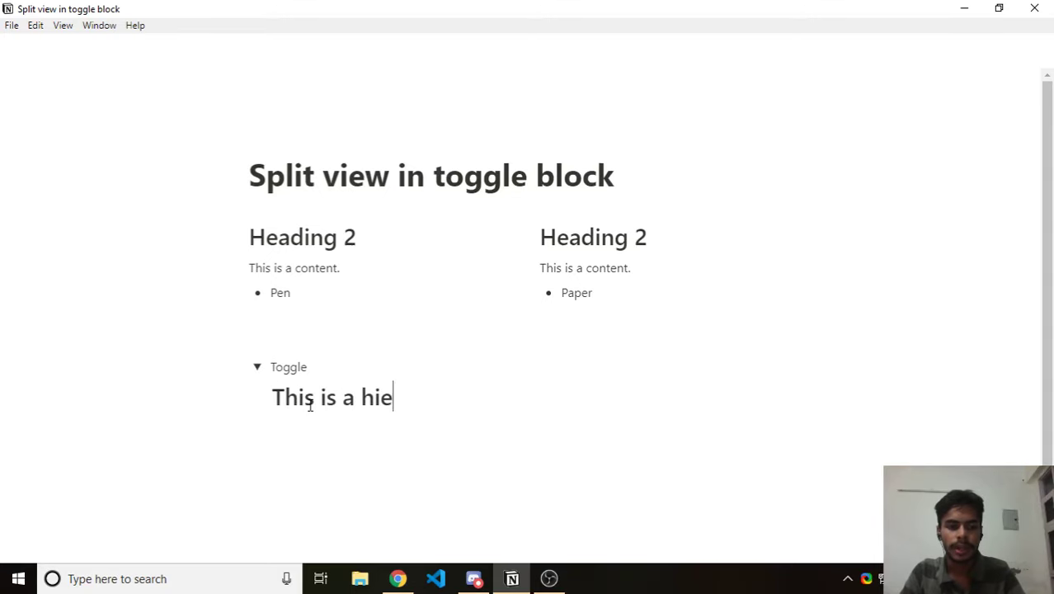
pyautogui.write('nad')
pyautogui.press('BackSpace')
pyautogui.press('BackSpace')
pyautogui.press('BackSpace')
pyautogui.write('eading')
pyautogui.press('Return')
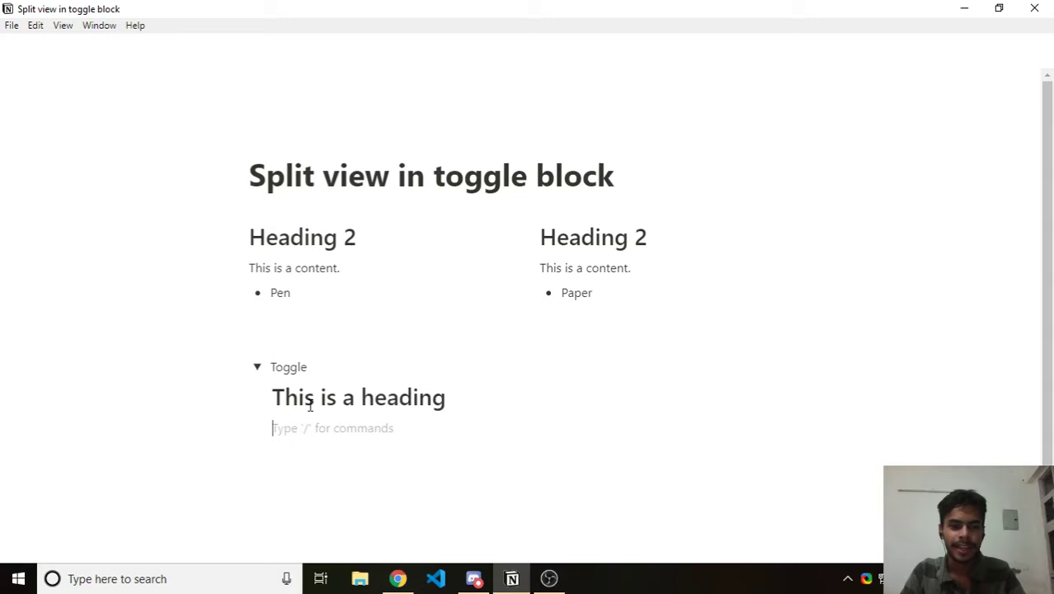
pyautogui.write('This is a par')
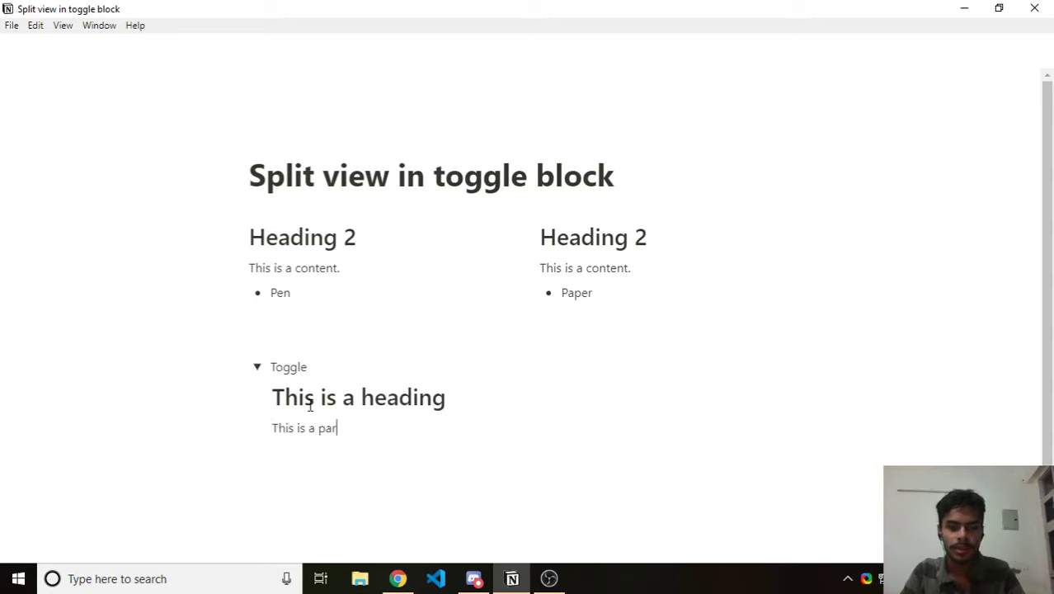
pyautogui.write('agraph.')
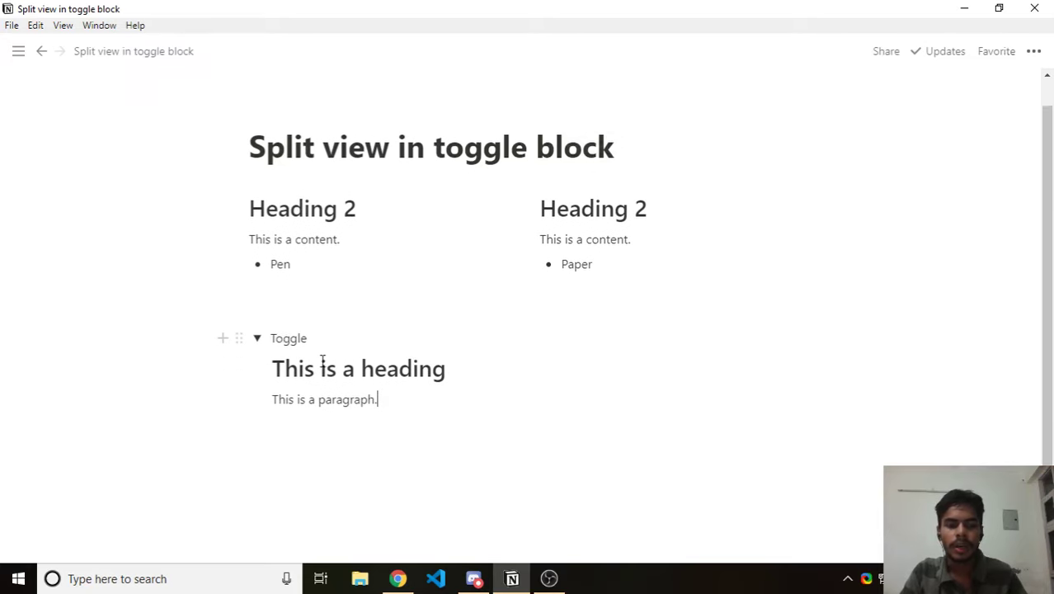
pyautogui.scroll(-1, 289, 371)
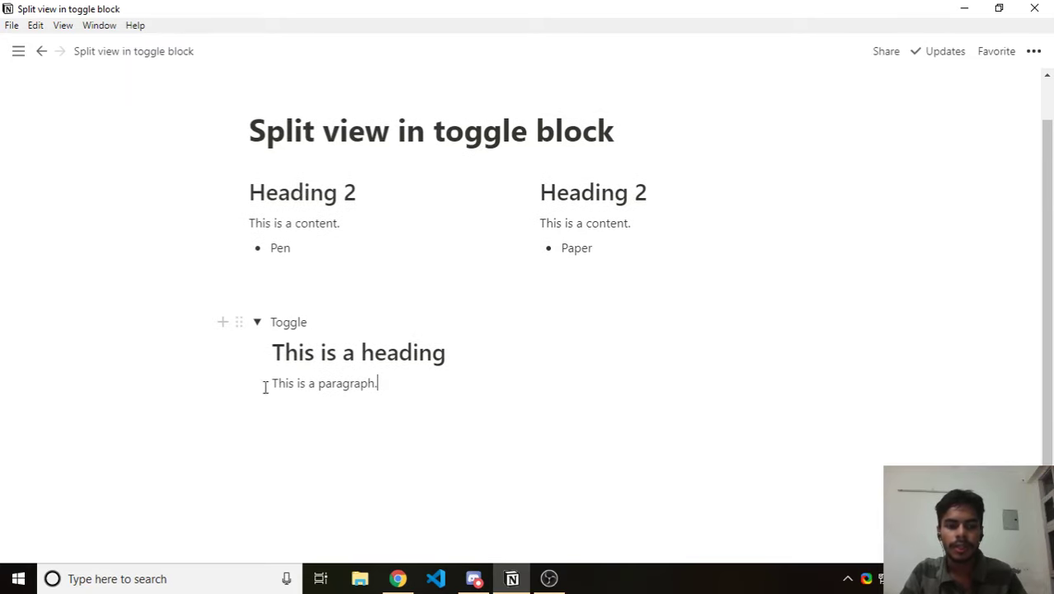
pyautogui.click(257, 323)
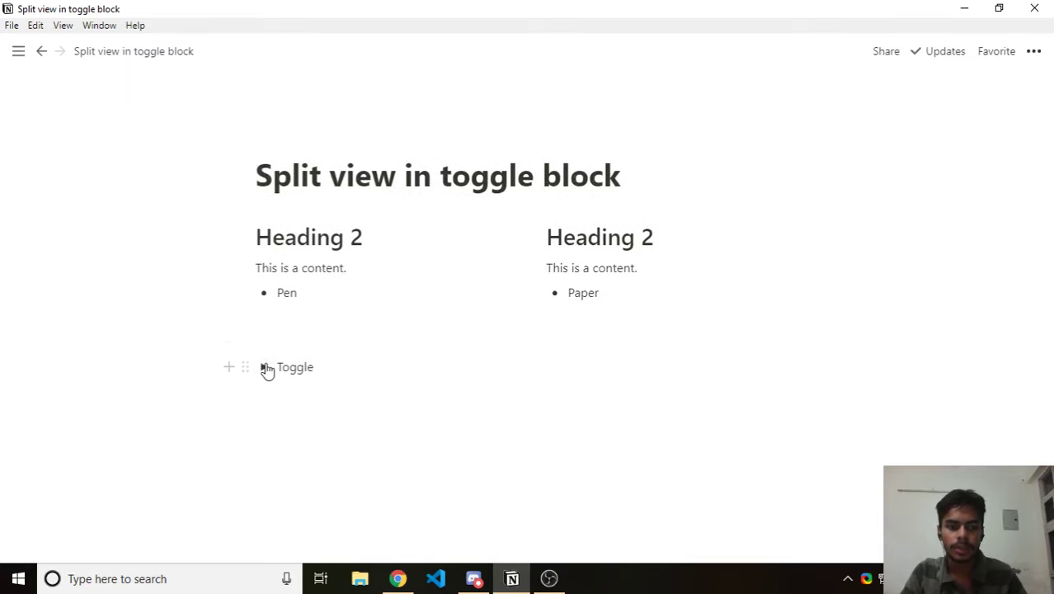
pyautogui.click(262, 366)
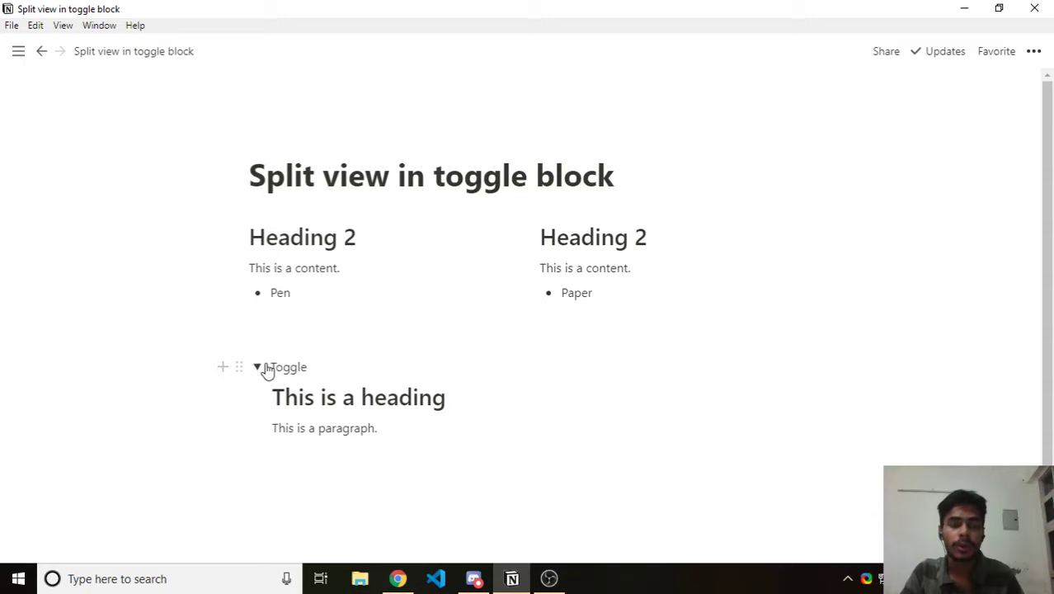
pyautogui.click(264, 367)
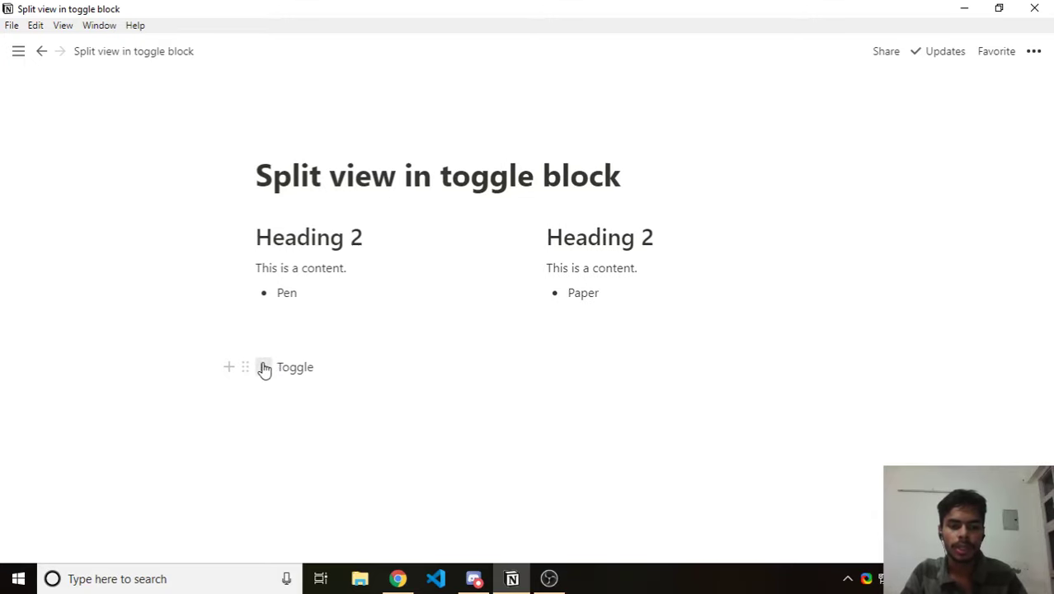
pyautogui.click(264, 366)
pyautogui.press('Return')
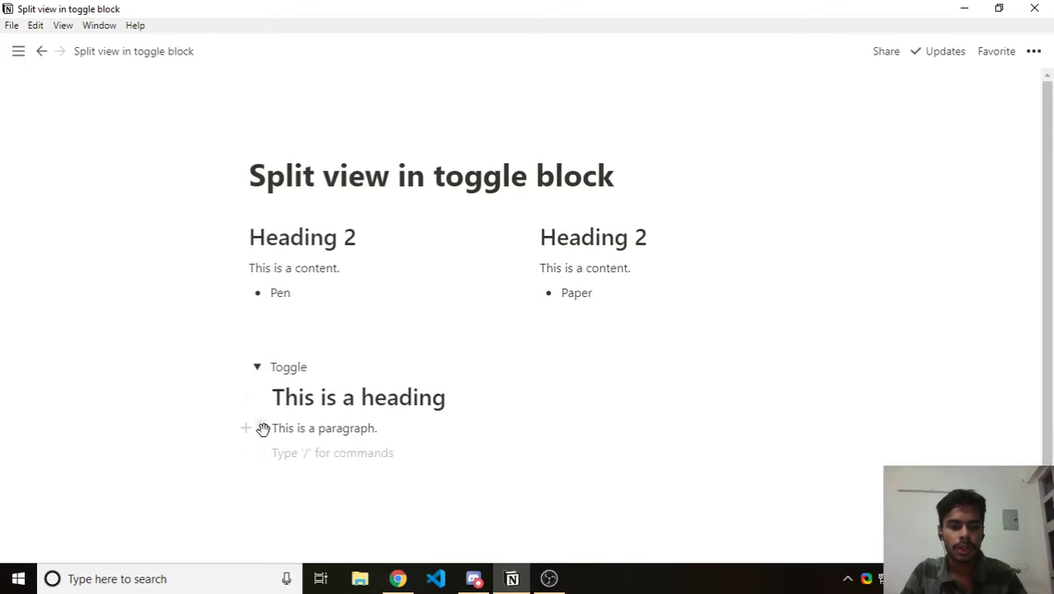
# - Move the Toggle block directly beneath the two columns
pyautogui.moveTo(261, 427)
pyautogui.mouseDown()
pyautogui.moveTo(695, 420)
pyautogui.moveTo(797, 409)
pyautogui.moveTo(816, 378)
pyautogui.moveTo(854, 411)
pyautogui.moveTo(680, 376)
pyautogui.moveTo(638, 407)
pyautogui.moveTo(745, 411)
pyautogui.moveTo(701, 399)
pyautogui.moveTo(663, 400)
pyautogui.moveTo(819, 411)
pyautogui.moveTo(512, 418)
pyautogui.moveTo(492, 431)
pyautogui.moveTo(334, 443)
pyautogui.moveTo(337, 426)
pyautogui.moveTo(273, 428)
pyautogui.mouseUp()
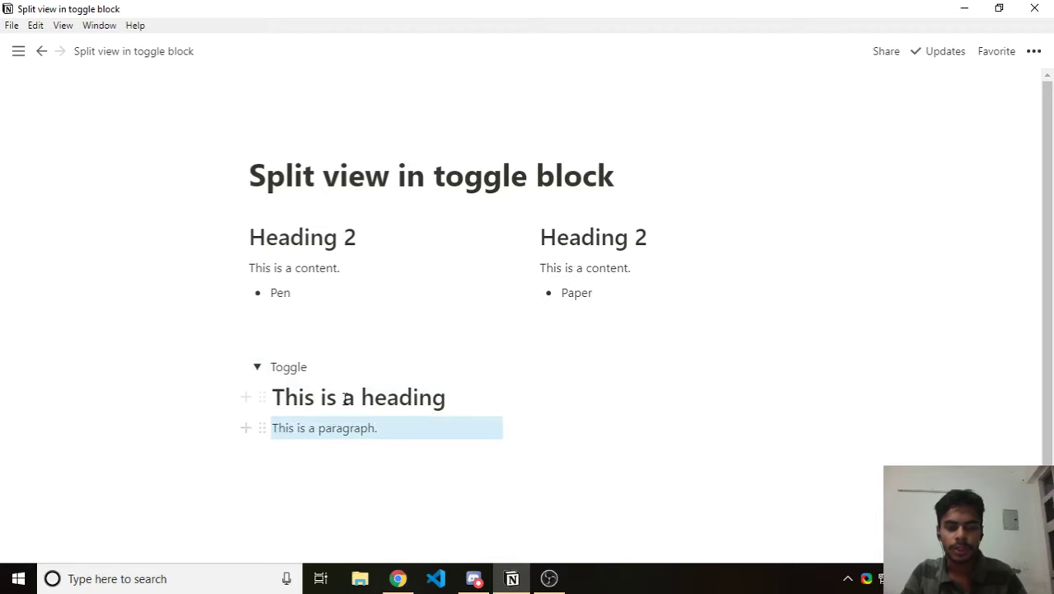
pyautogui.scroll(-1, 350, 408)
pyautogui.click(399, 337)
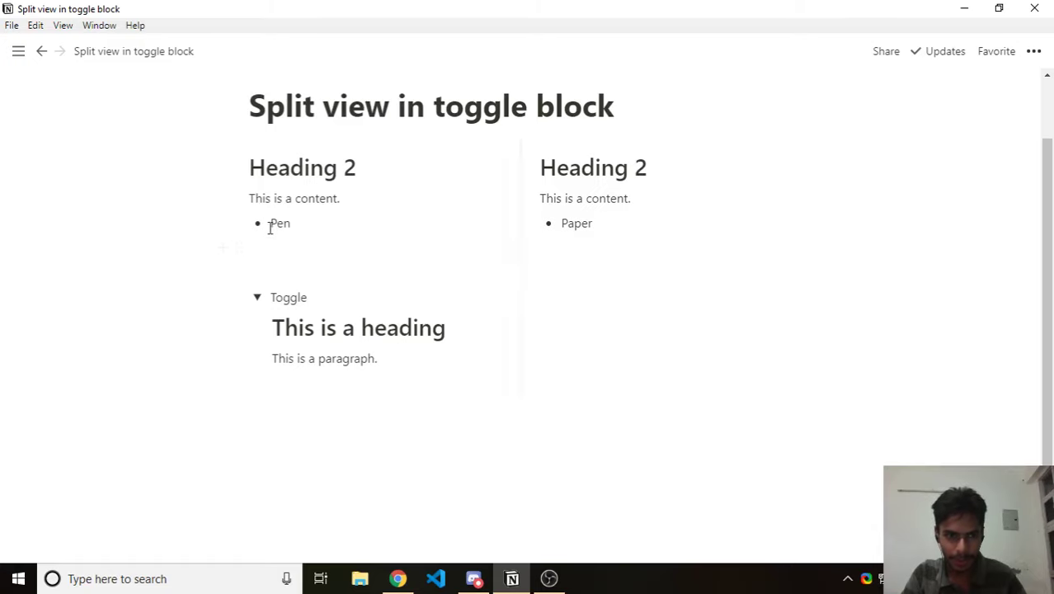
pyautogui.moveTo(237, 297); pyautogui.dragTo(447, 474)
pyautogui.click(498, 336)
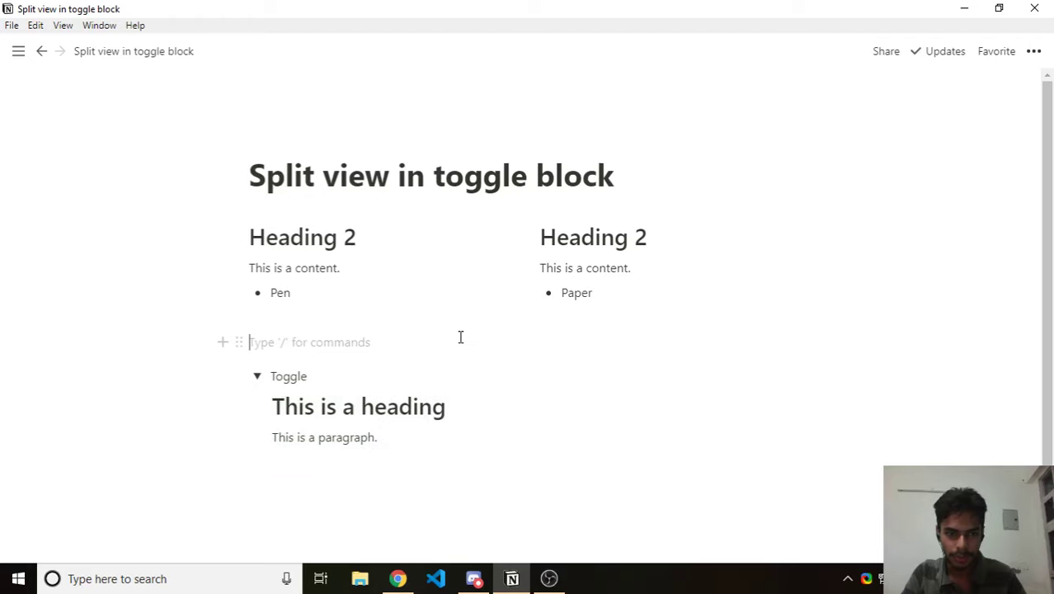
# - Delete the empty line above the Toggle and drag its paragraph into a column beside it
pyautogui.press('BackSpace')
pyautogui.press('BackSpace')
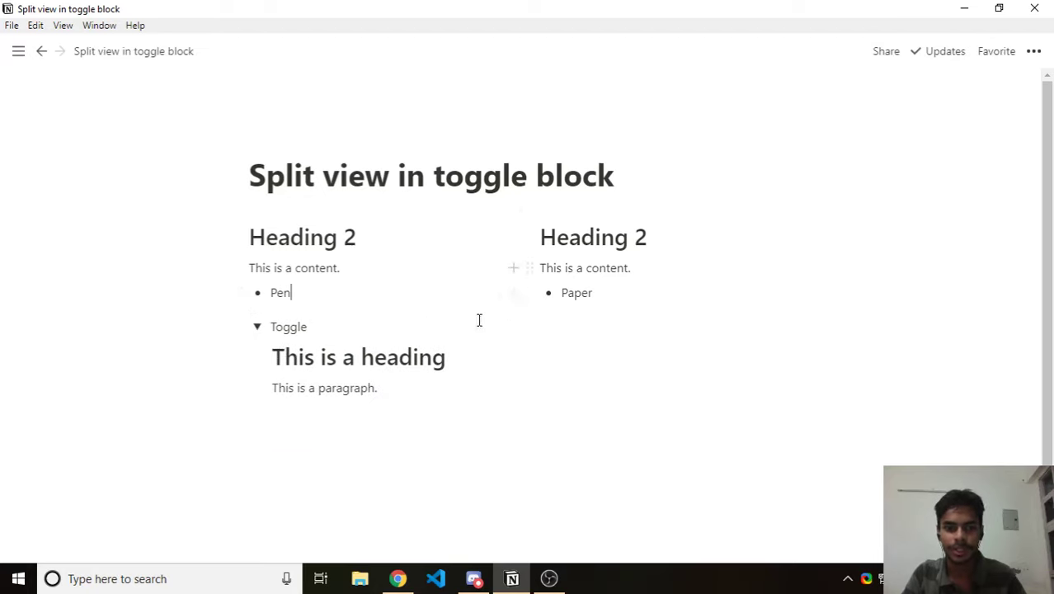
pyautogui.click(474, 368)
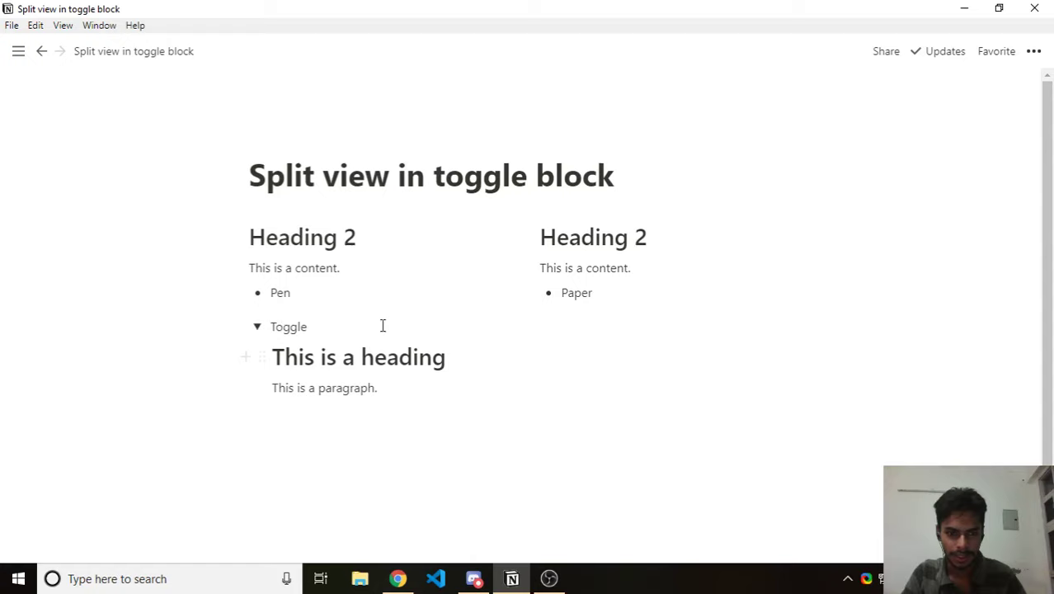
pyautogui.moveTo(261, 387)
pyautogui.mouseDown()
pyautogui.moveTo(643, 373)
pyautogui.moveTo(806, 350)
pyautogui.mouseUp()
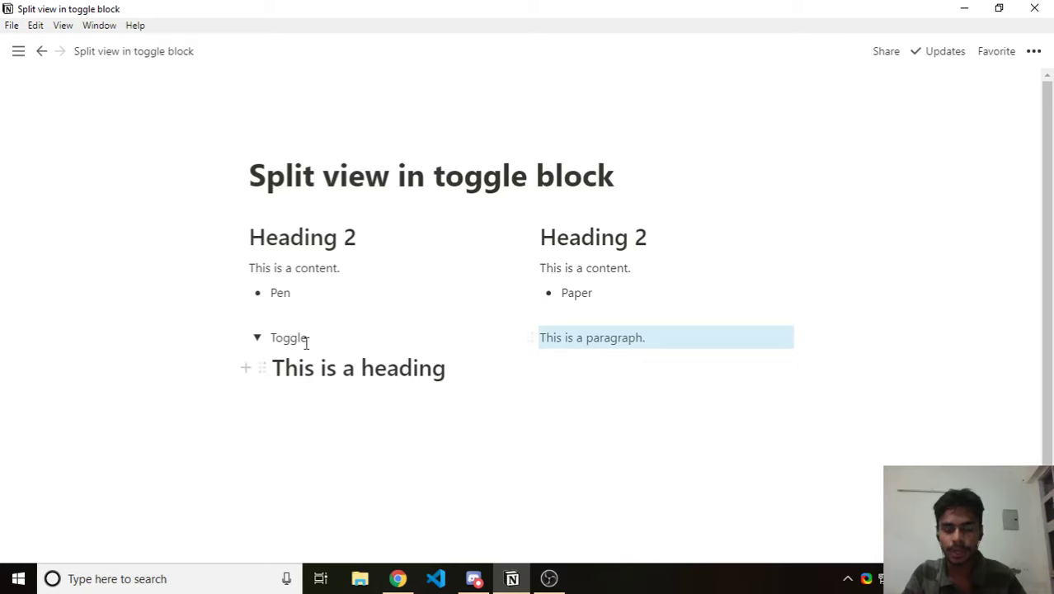
# - Apply Gray Background to the Toggle and drag the paragraph back beneath 'This is a heading'
pyautogui.click(236, 337)
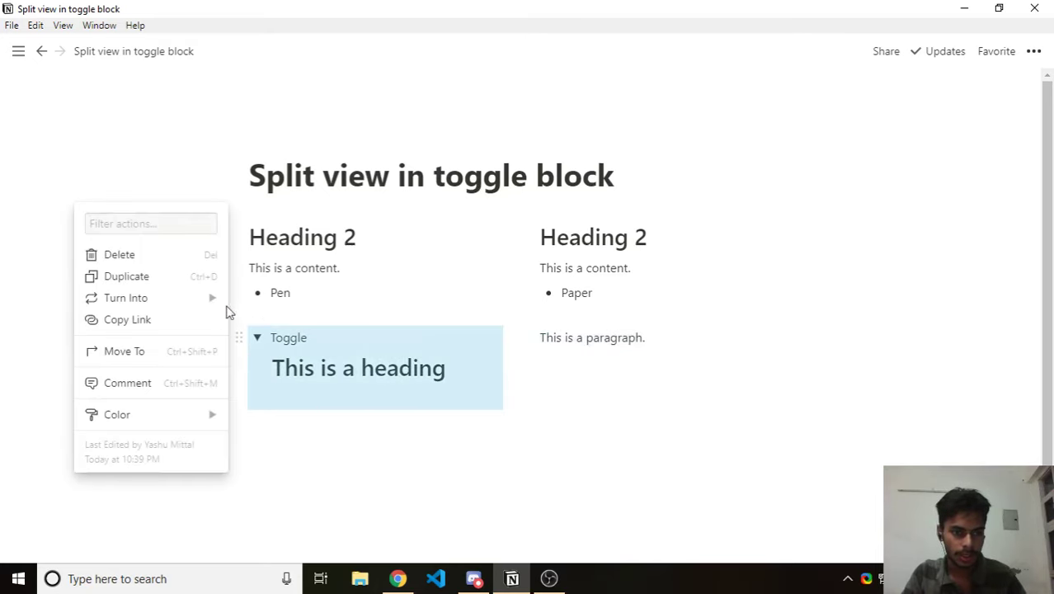
pyautogui.moveTo(117, 414)
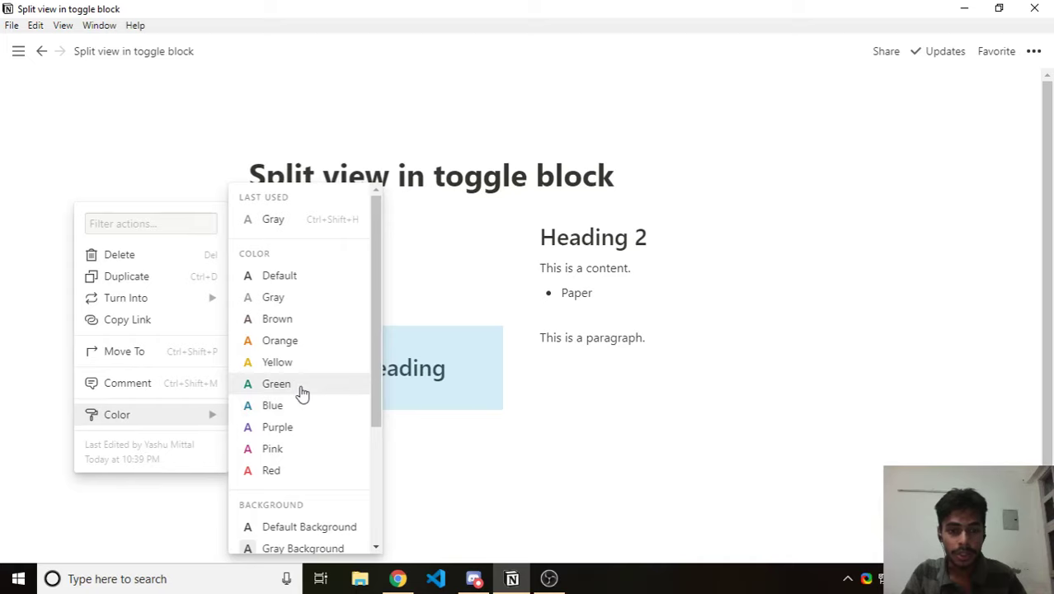
pyautogui.scroll(-2, 290, 445)
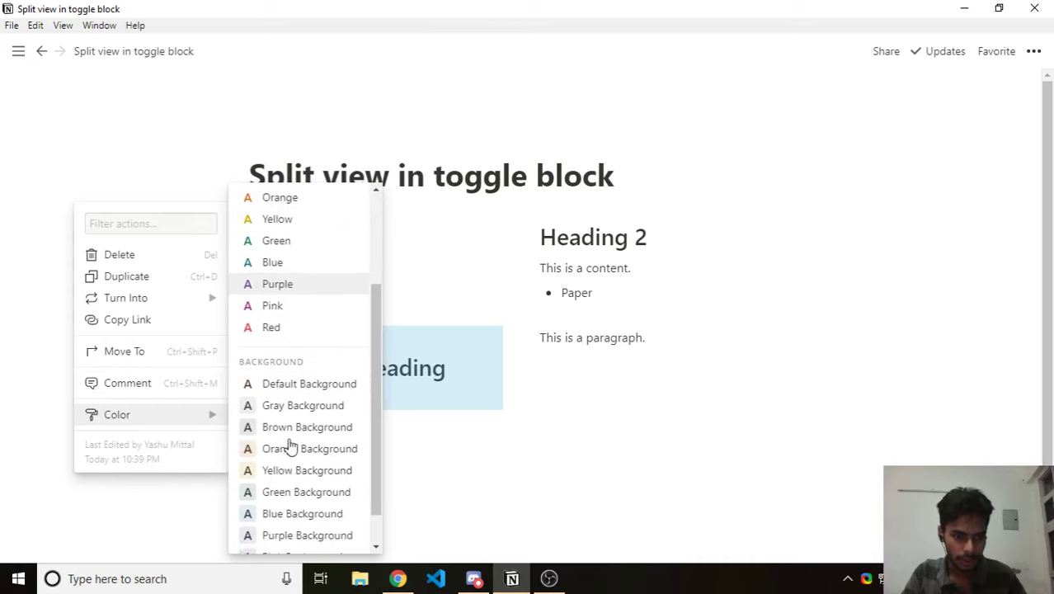
pyautogui.click(276, 395)
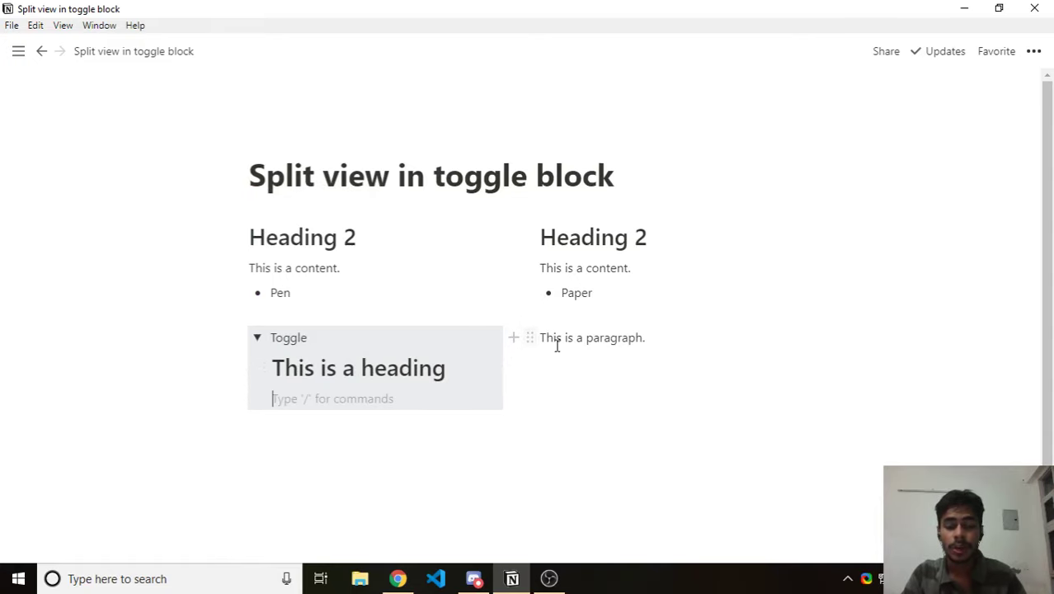
pyautogui.moveTo(529, 337)
pyautogui.mouseDown()
pyautogui.moveTo(395, 397)
pyautogui.moveTo(395, 389)
pyautogui.moveTo(499, 362)
pyautogui.moveTo(482, 372)
pyautogui.moveTo(296, 386)
pyautogui.mouseUp()
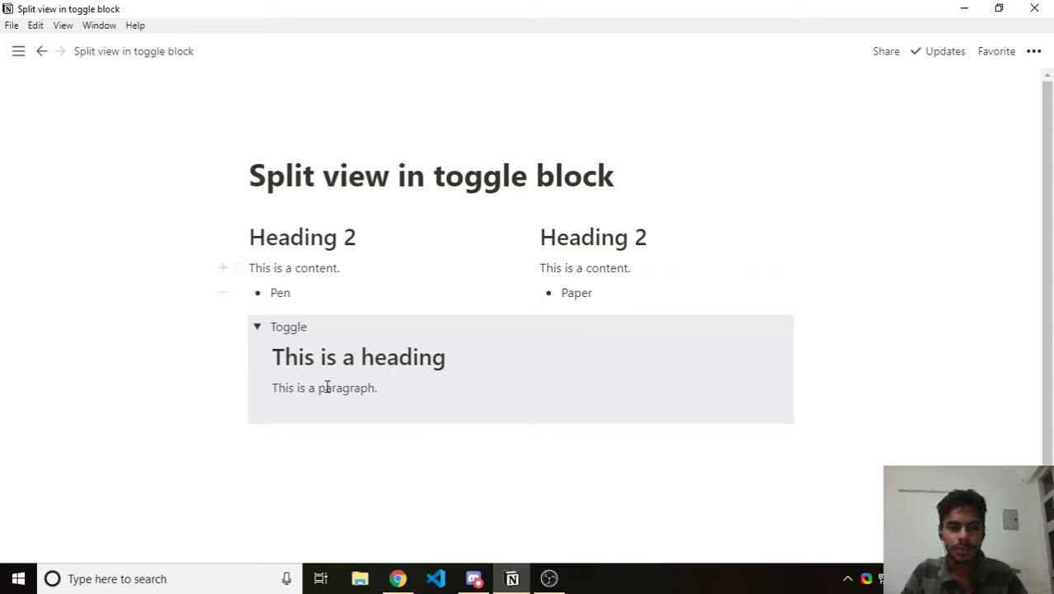
# - Select and delete the whole Toggle block with its heading and paragraph
pyautogui.moveTo(376, 386); pyautogui.dragTo(209, 336)
pyautogui.click(315, 449)
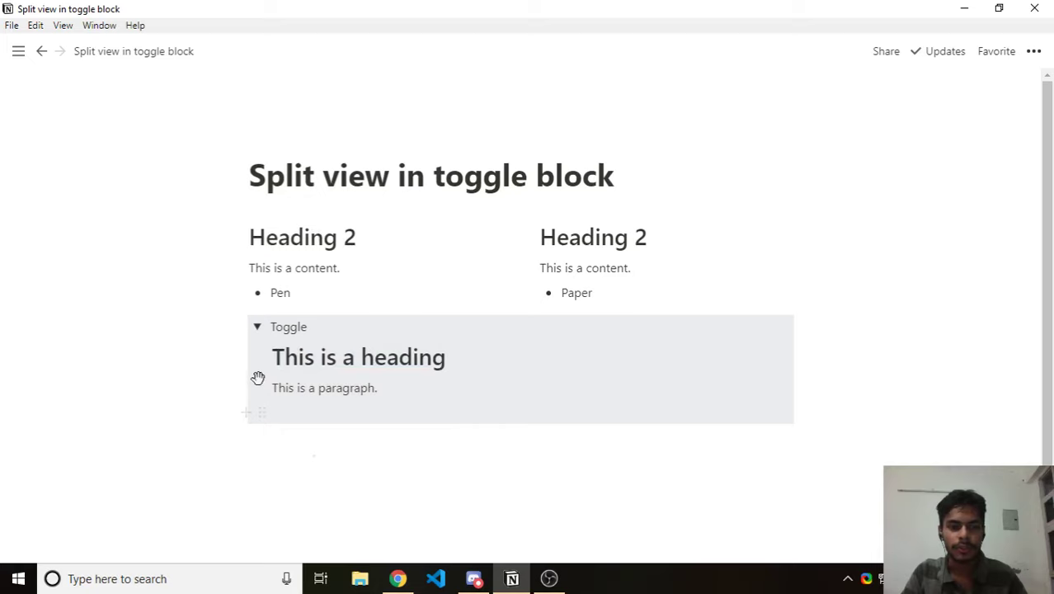
pyautogui.moveTo(315, 455); pyautogui.dragTo(244, 318)
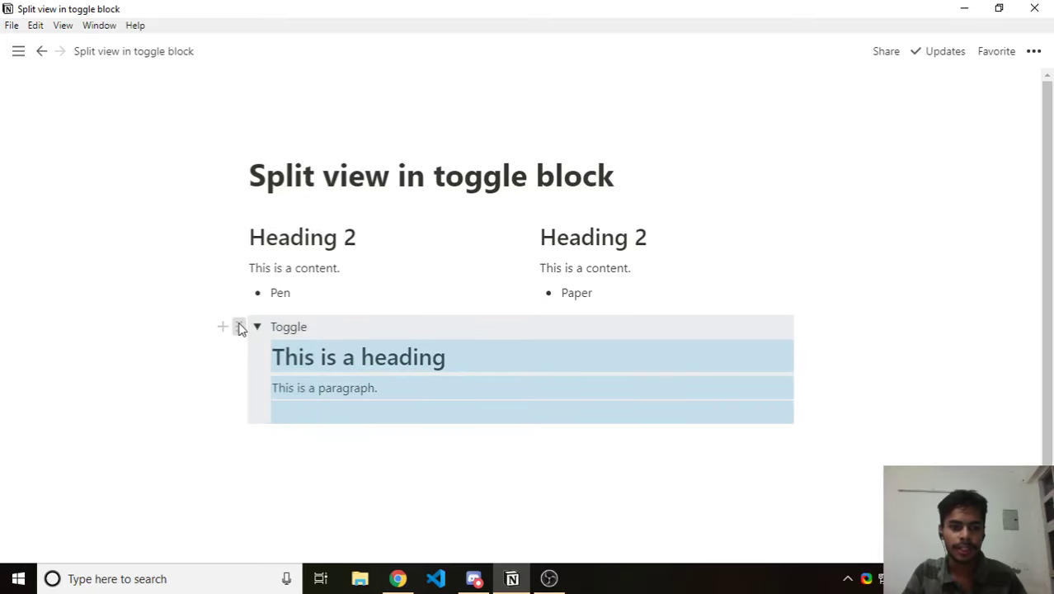
pyautogui.click(236, 327)
pyautogui.press('Delete')
# - Create a new Untitled sub-page below Pen with /page, then return to the main page
pyautogui.click(299, 331)
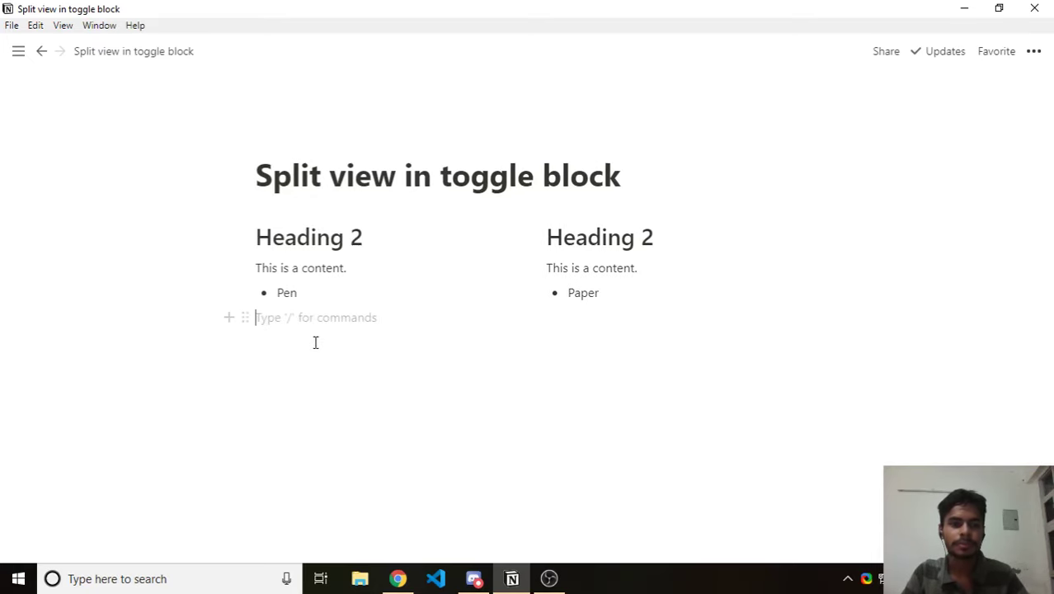
pyautogui.write('/')
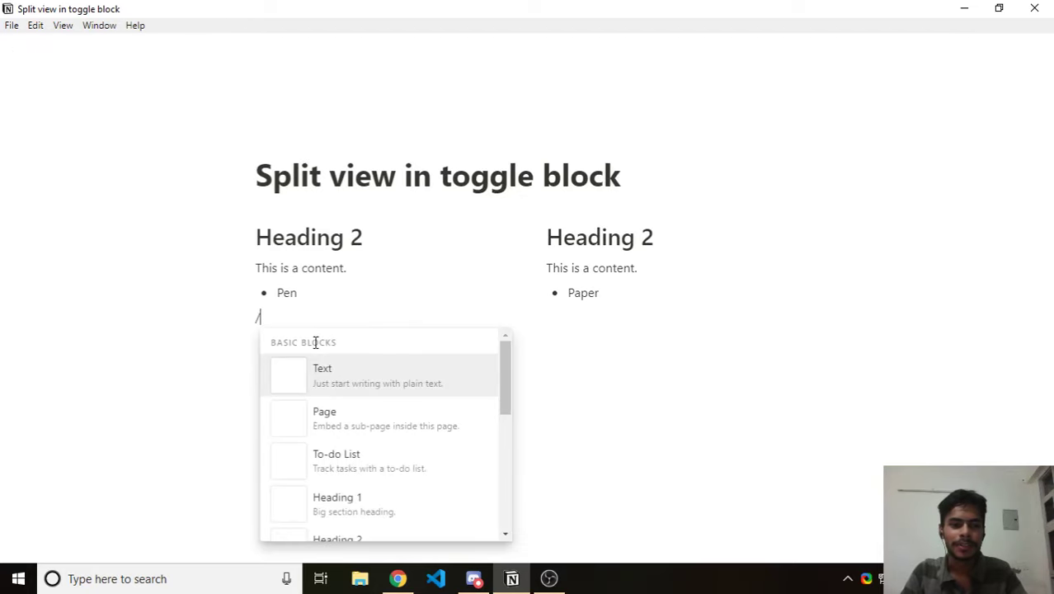
pyautogui.write('page')
pyautogui.press('Return')
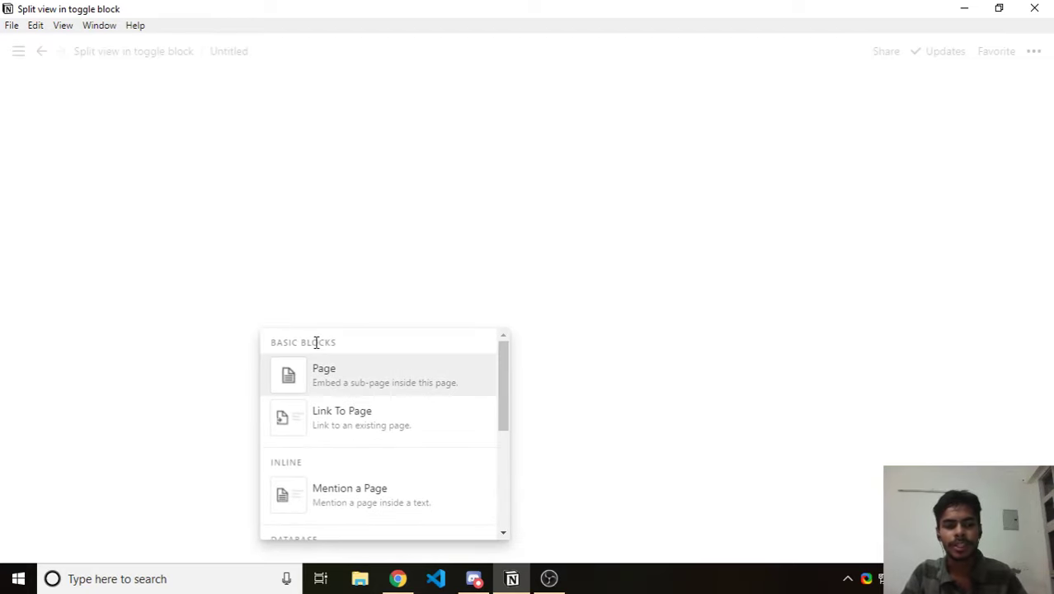
pyautogui.click(153, 53)
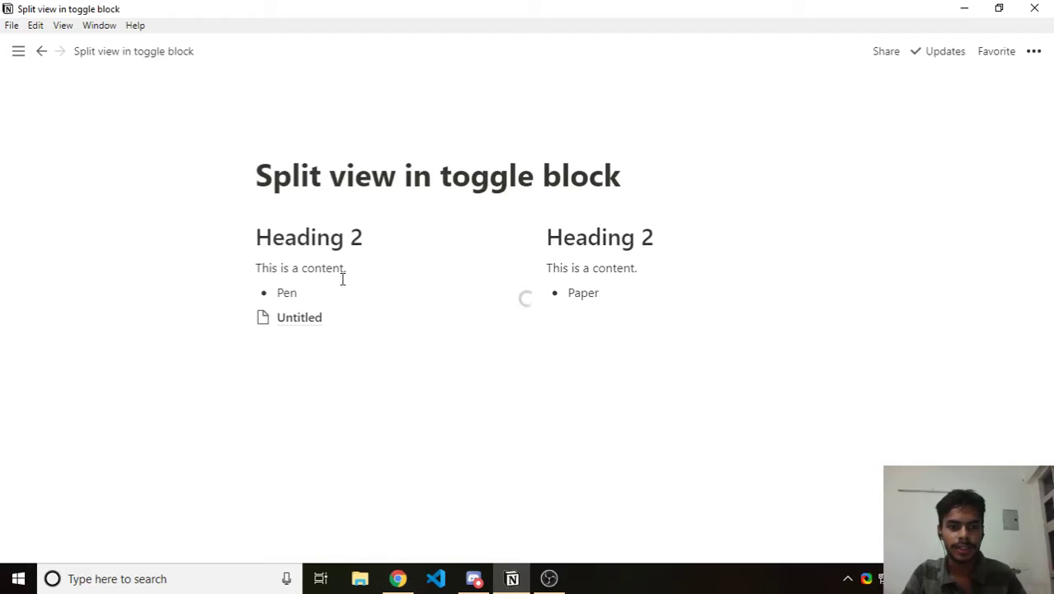
# - Move both columns' headings, text and bullets into the Untitled sub-page
pyautogui.moveTo(209, 229)
pyautogui.mouseDown()
pyautogui.moveTo(612, 313)
pyautogui.moveTo(675, 317)
pyautogui.moveTo(683, 301)
pyautogui.mouseUp()
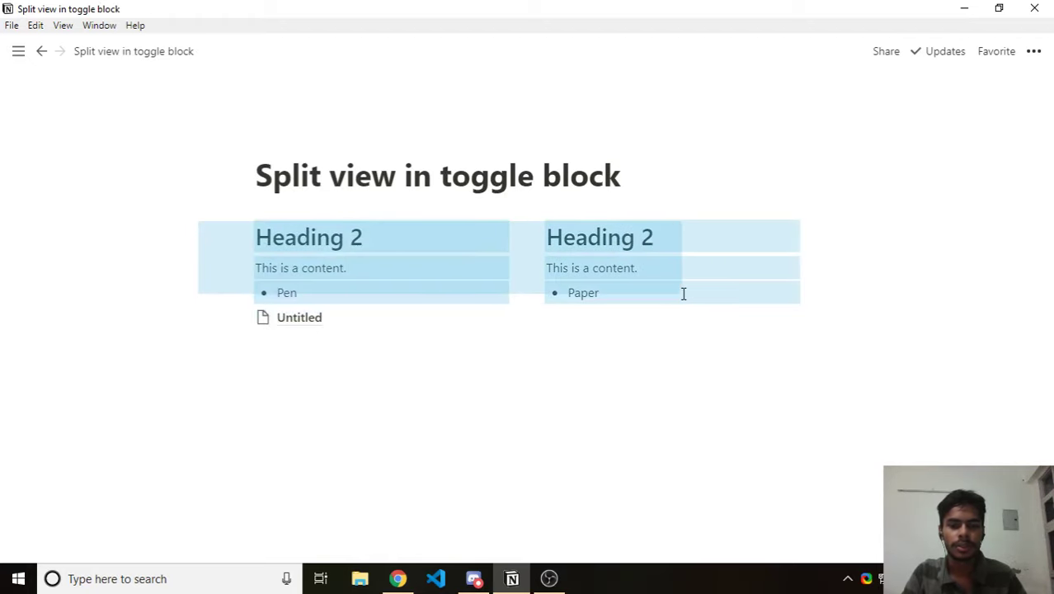
pyautogui.moveTo(240, 236)
pyautogui.mouseDown()
pyautogui.moveTo(330, 258)
pyautogui.moveTo(270, 315)
pyautogui.mouseUp()
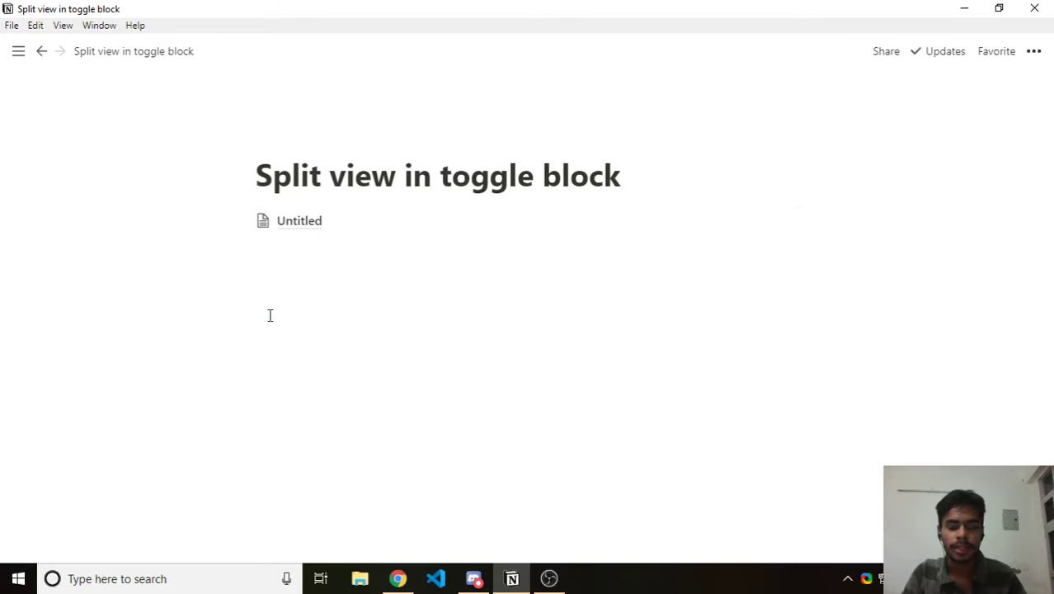
pyautogui.click(245, 220)
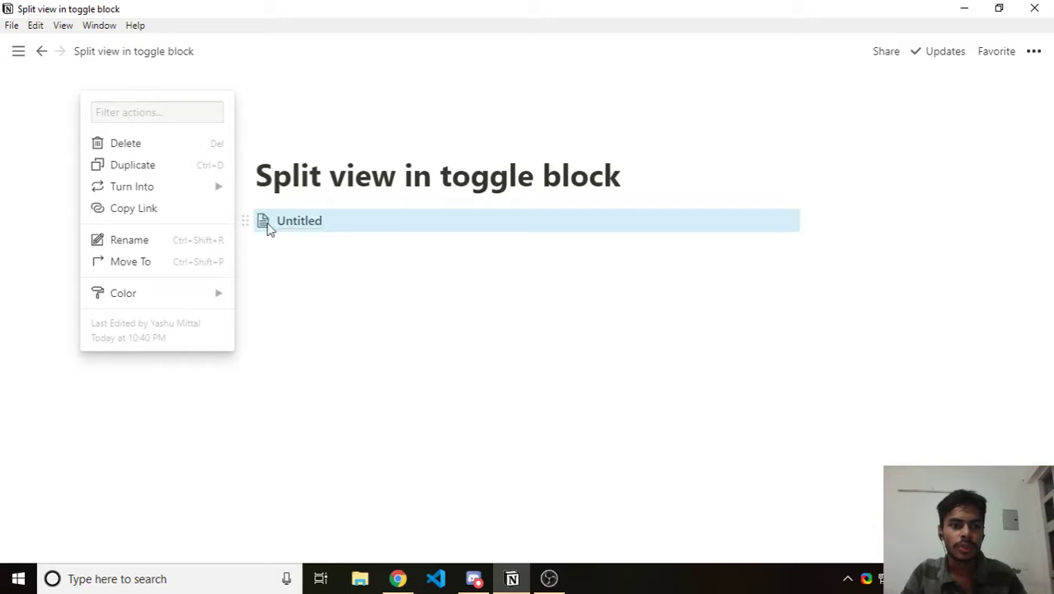
pyautogui.click(285, 234)
# - Drag the Paper heading section into a right column and the Pen text under the left heading
pyautogui.click(306, 224)
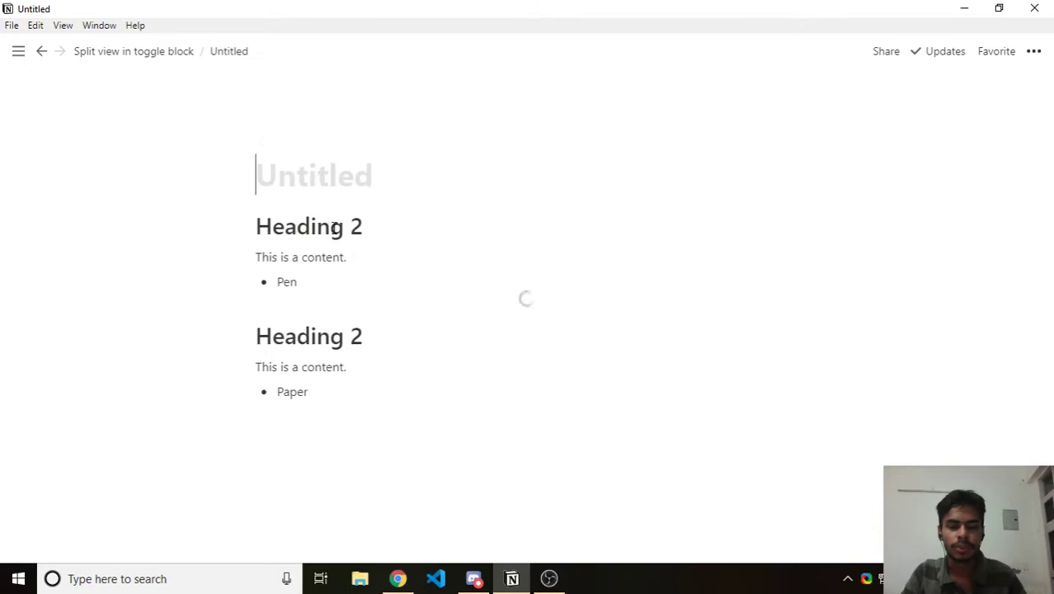
pyautogui.moveTo(310, 450)
pyautogui.mouseDown()
pyautogui.moveTo(248, 330)
pyautogui.moveTo(832, 233)
pyautogui.mouseUp()
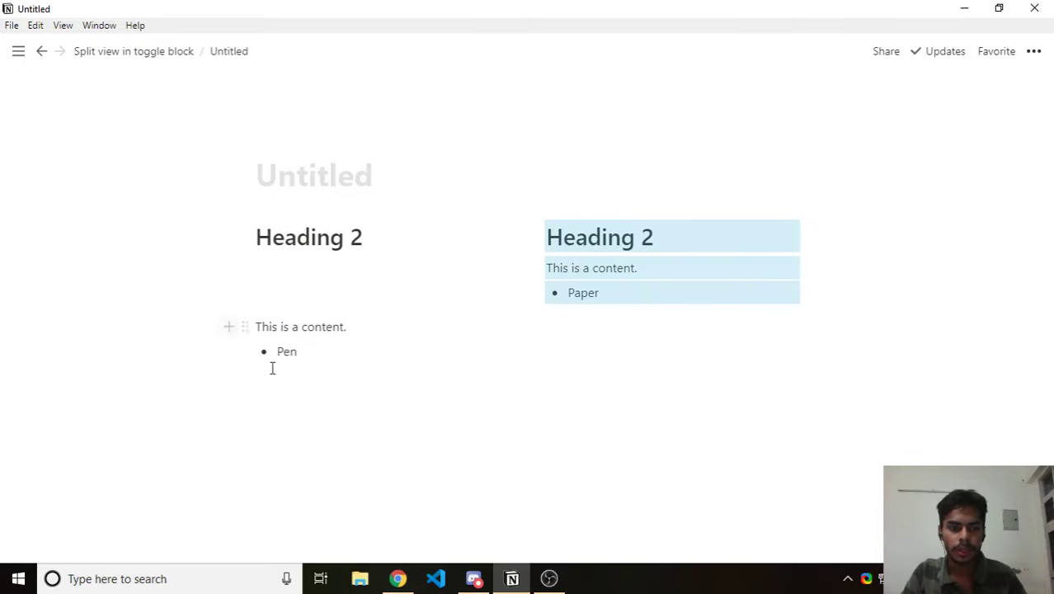
pyautogui.moveTo(293, 396)
pyautogui.mouseDown()
pyautogui.moveTo(258, 324)
pyautogui.moveTo(276, 245)
pyautogui.mouseUp()
pyautogui.click(326, 412)
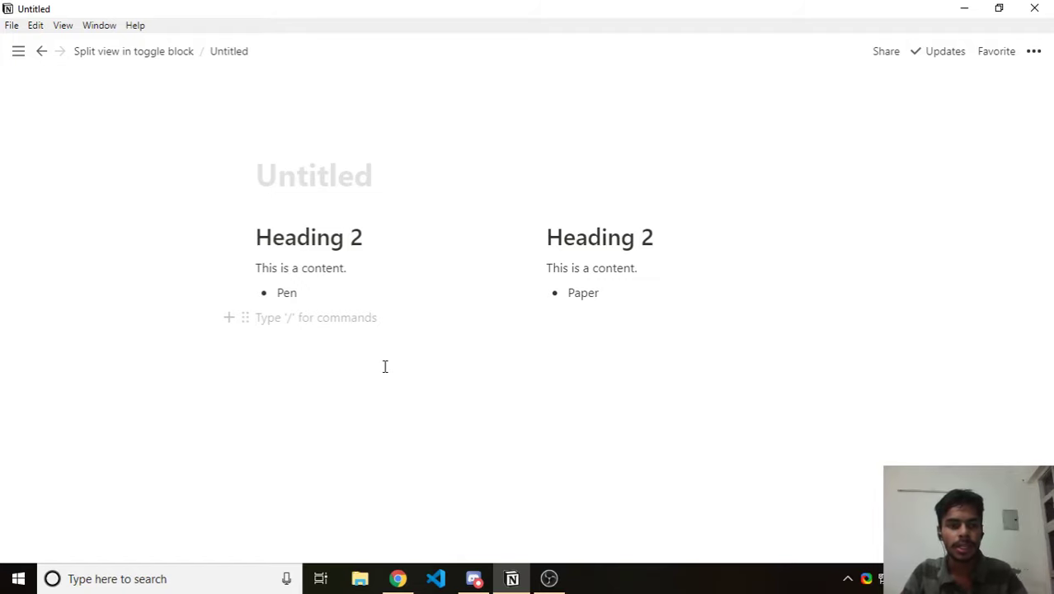
pyautogui.click(281, 173)
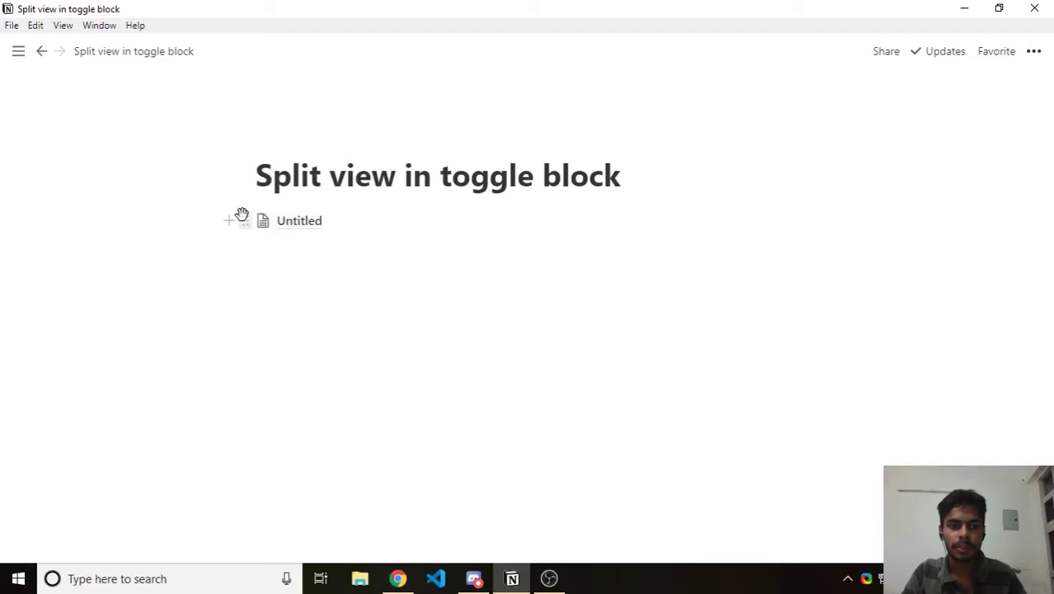
# - Turn the Untitled page block into a Toggle list and expand it to show the columns
pyautogui.click(242, 220)
pyautogui.moveTo(132, 186)
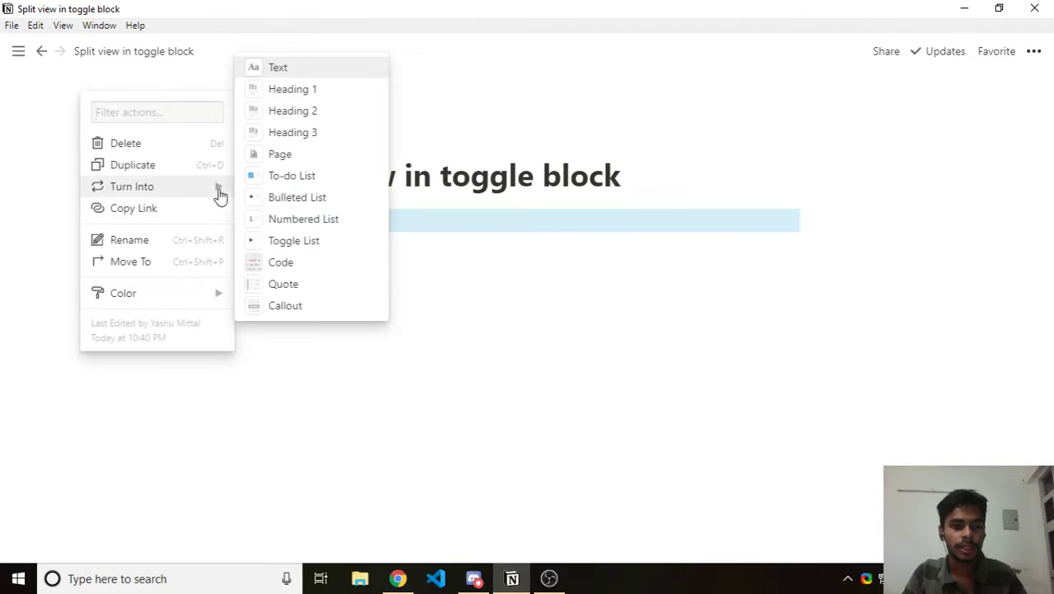
pyautogui.click(288, 241)
pyautogui.click(379, 273)
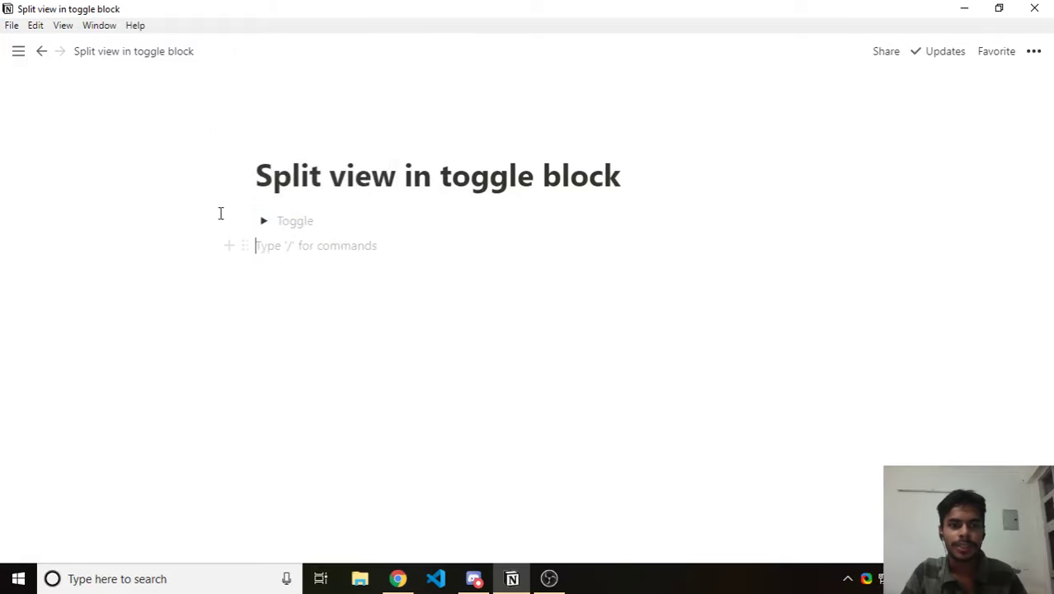
pyautogui.click(262, 221)
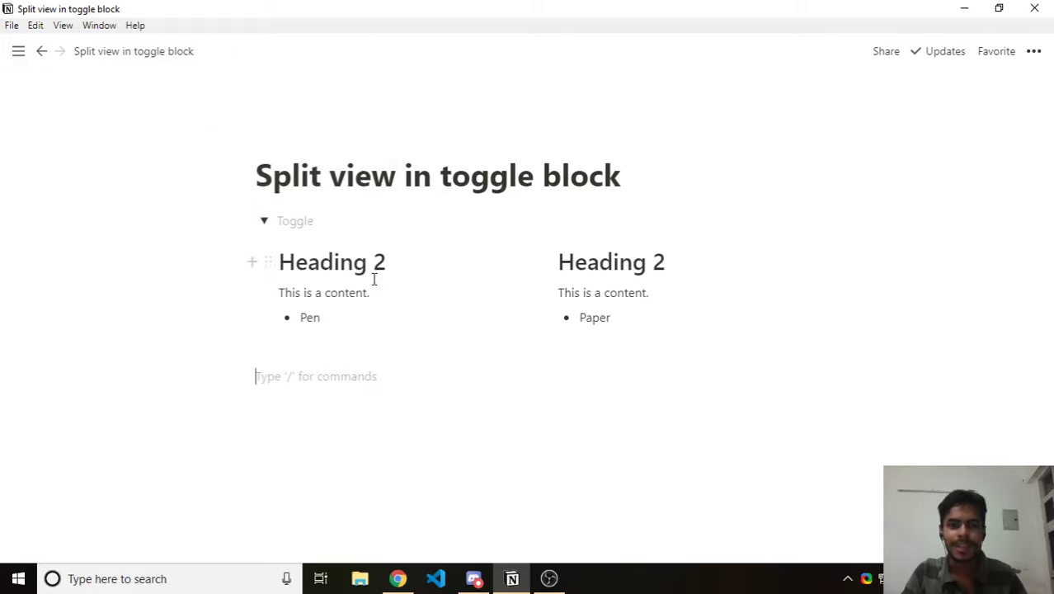
pyautogui.click(374, 279)
pyautogui.click(378, 326)
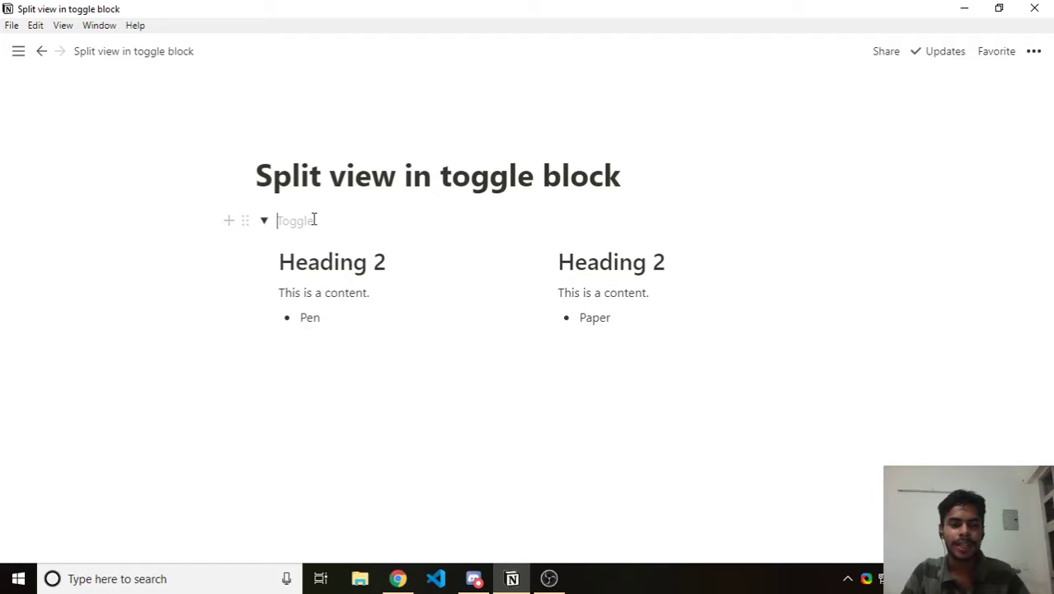
# - Give the toggle block a Gray Background
pyautogui.click(246, 220)
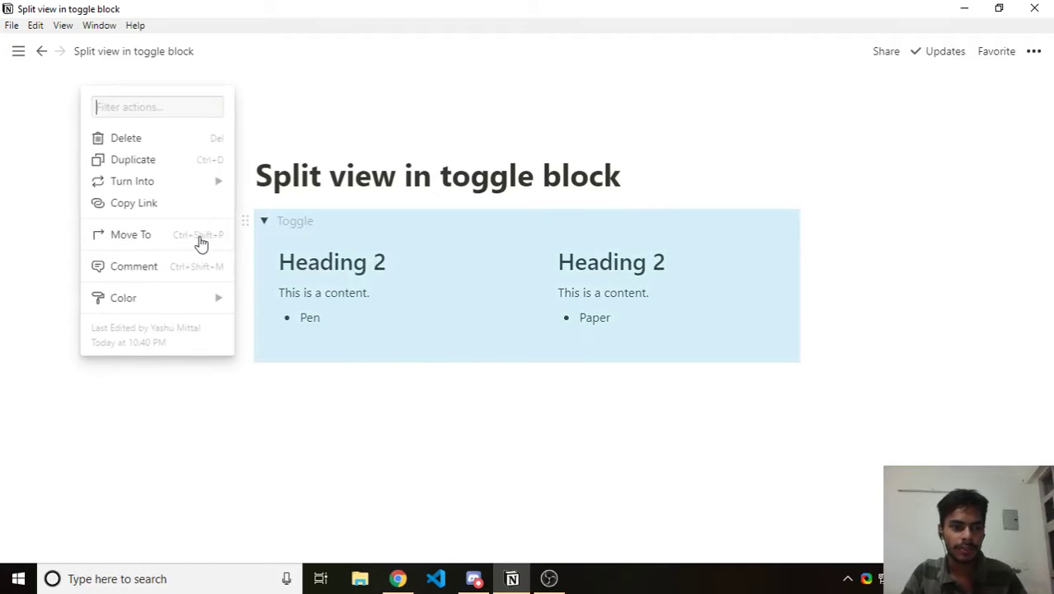
pyautogui.moveTo(156, 297)
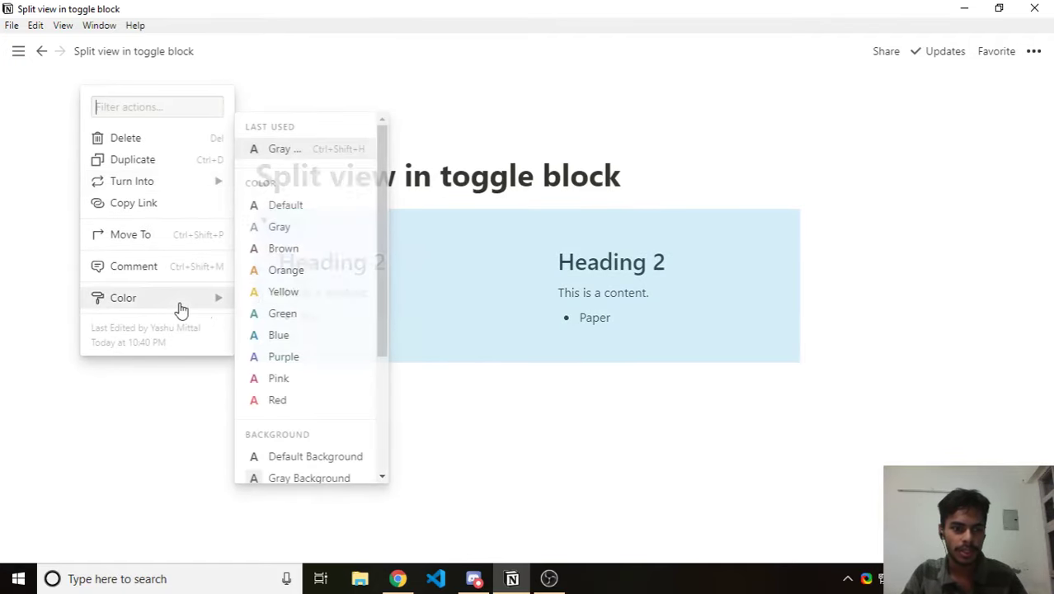
pyautogui.scroll(-3, 279, 311)
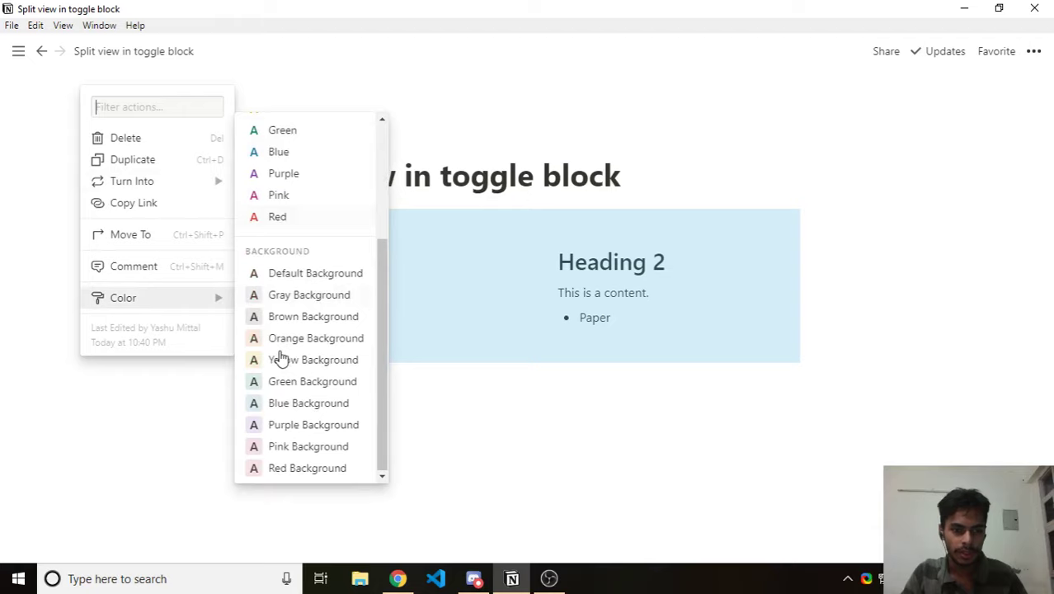
pyautogui.click(279, 301)
pyautogui.click(470, 371)
pyautogui.click(458, 342)
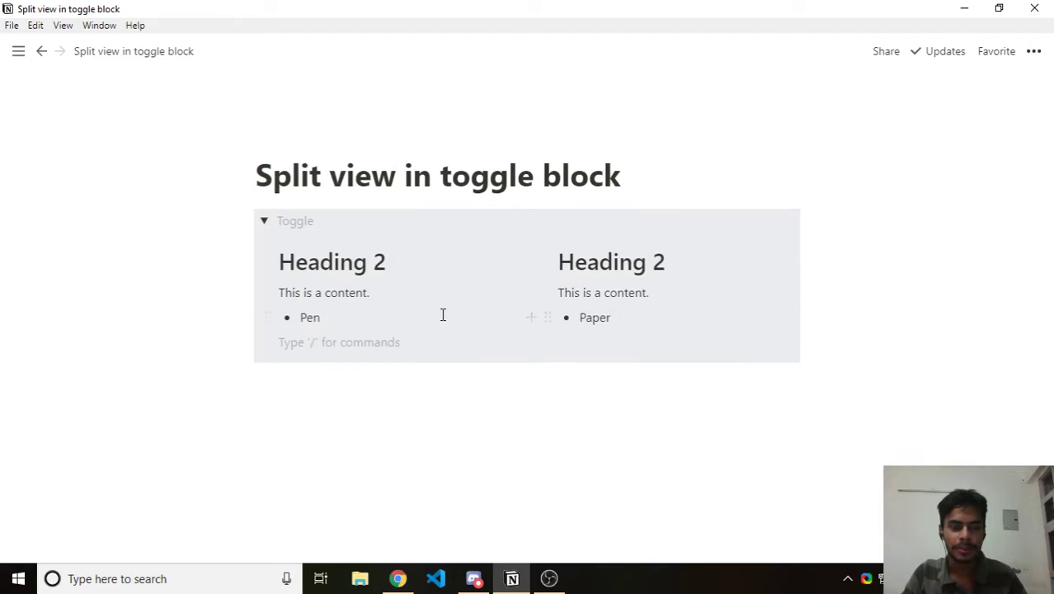
# - Add a 'Pencil box' bullet under Paper in the right column
pyautogui.click(631, 319)
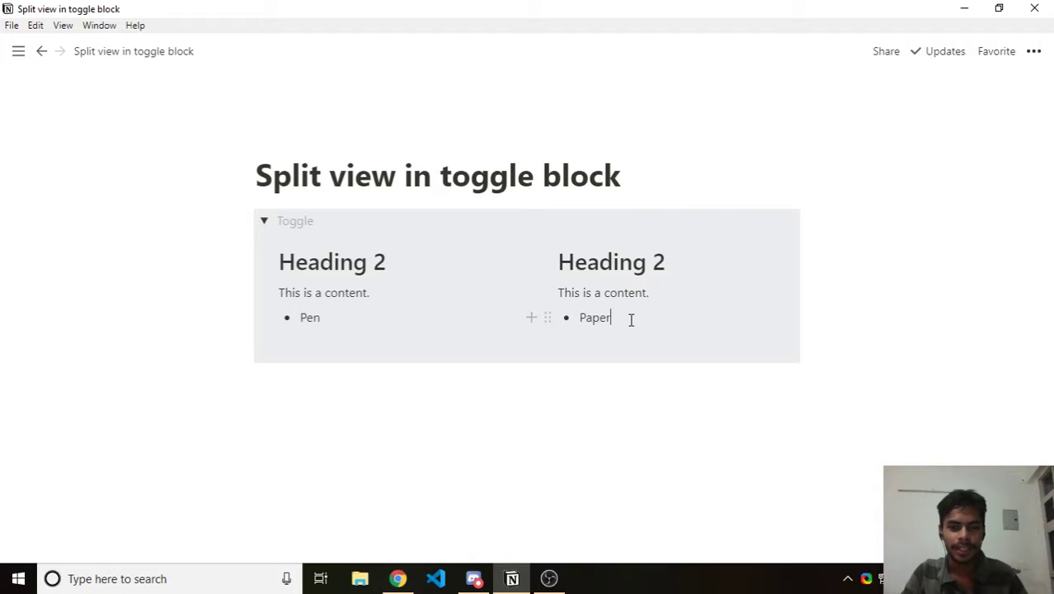
pyautogui.press('Return')
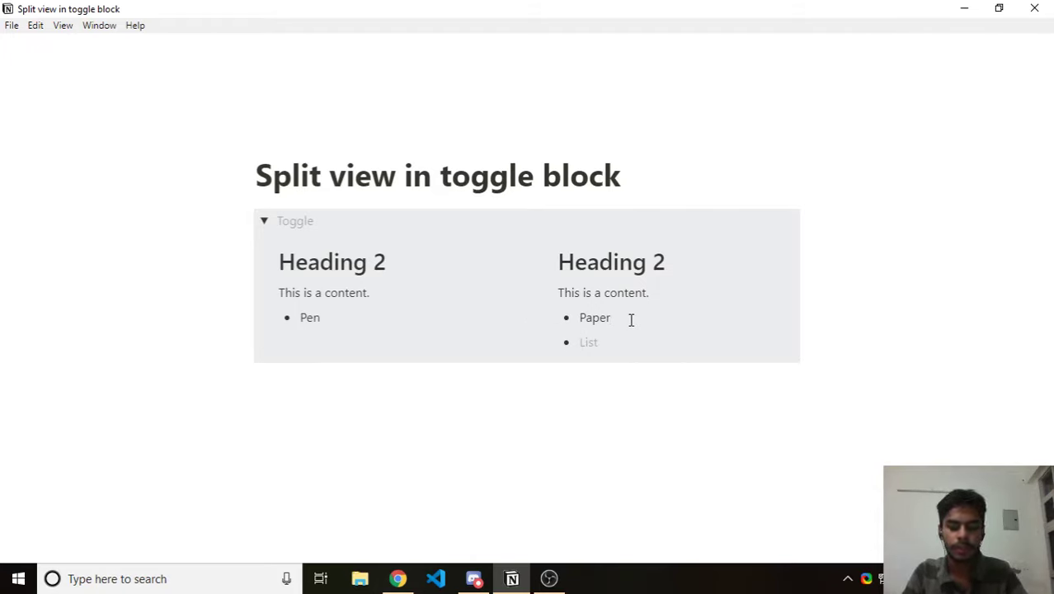
pyautogui.write('Pencil')
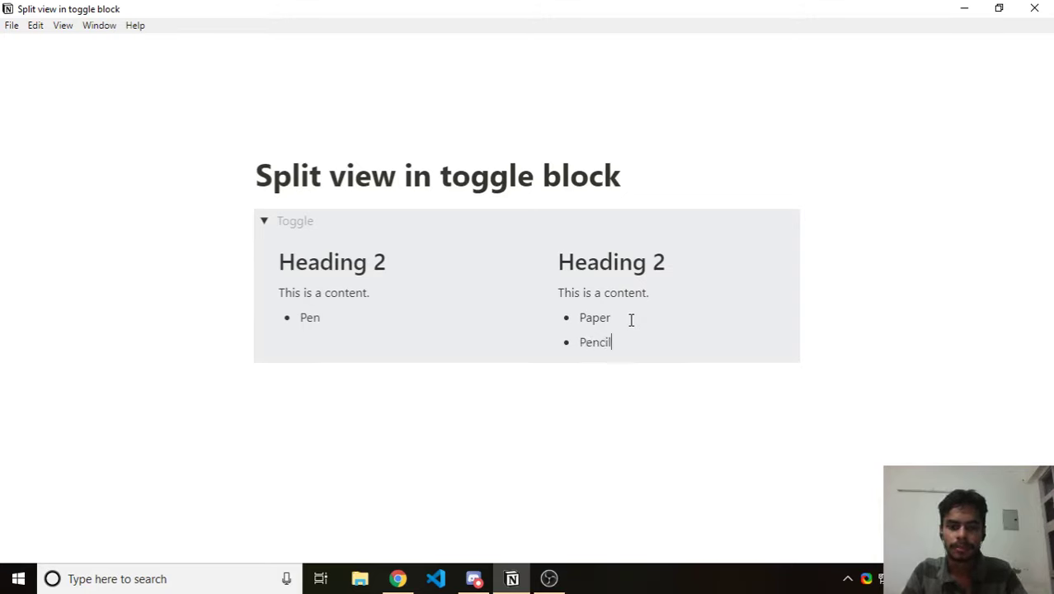
pyautogui.write(' box')
# - Add a 'Color' bullet under Pen, then an empty line below Pencil box
pyautogui.click(341, 316)
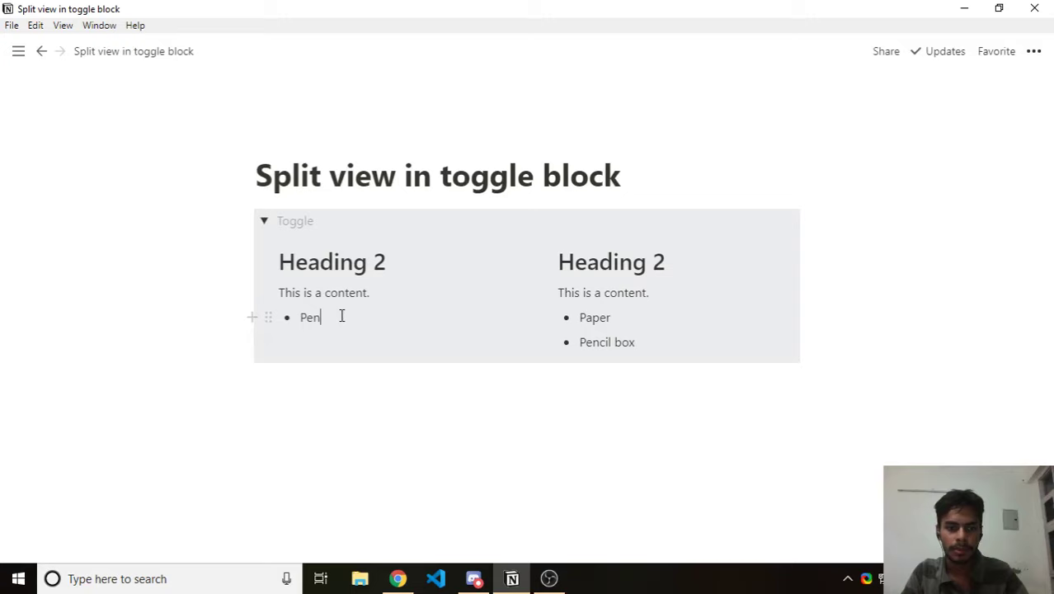
pyautogui.press('Return')
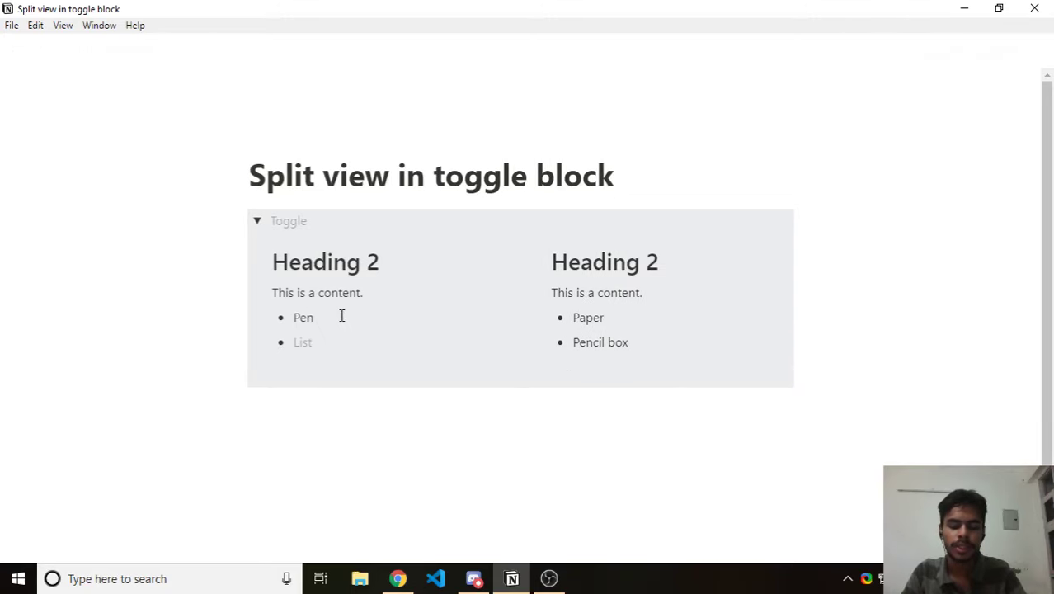
pyautogui.write('P')
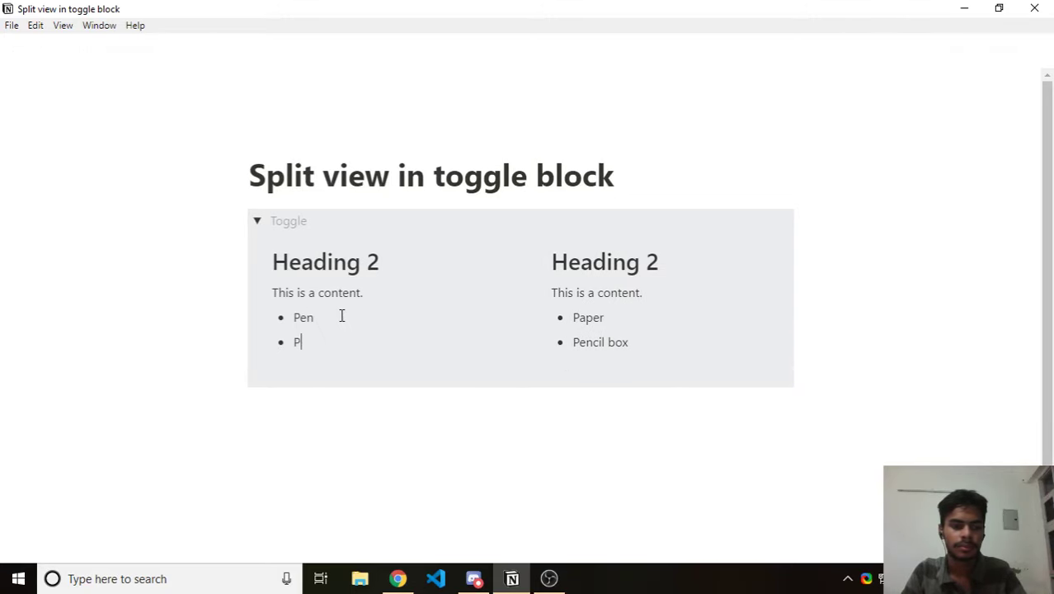
pyautogui.press('BackSpace')
pyautogui.press('BackSpace')
pyautogui.press('BackSpace')
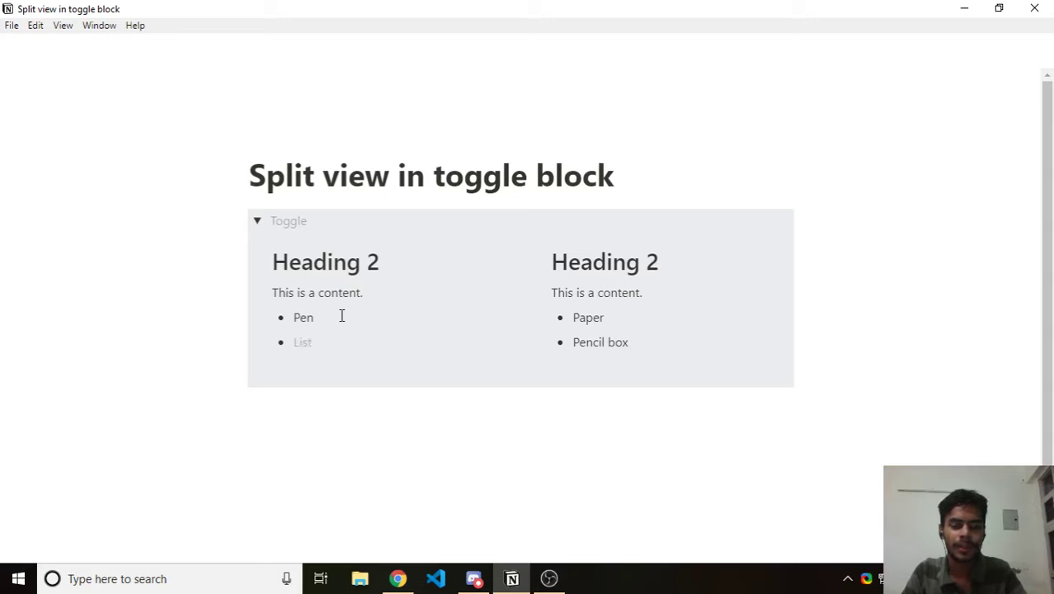
pyautogui.write('Col')
pyautogui.write('or')
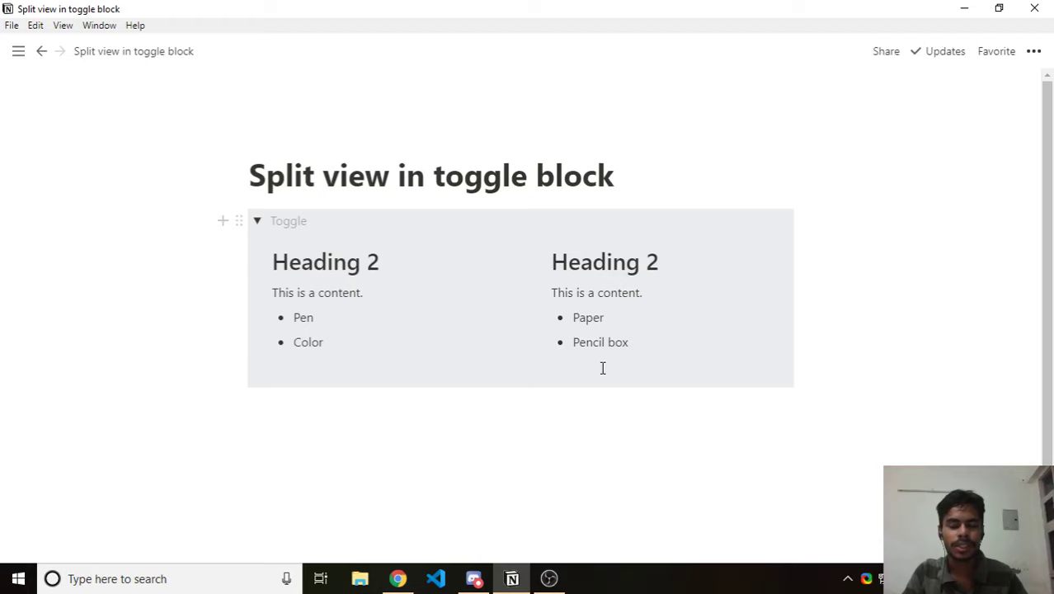
pyautogui.click(603, 374)
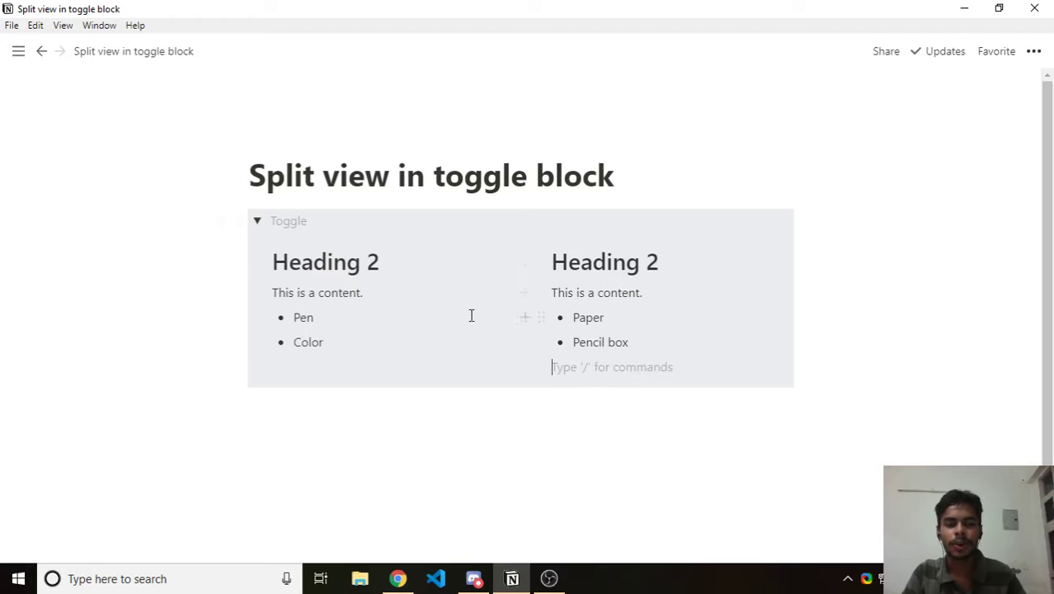